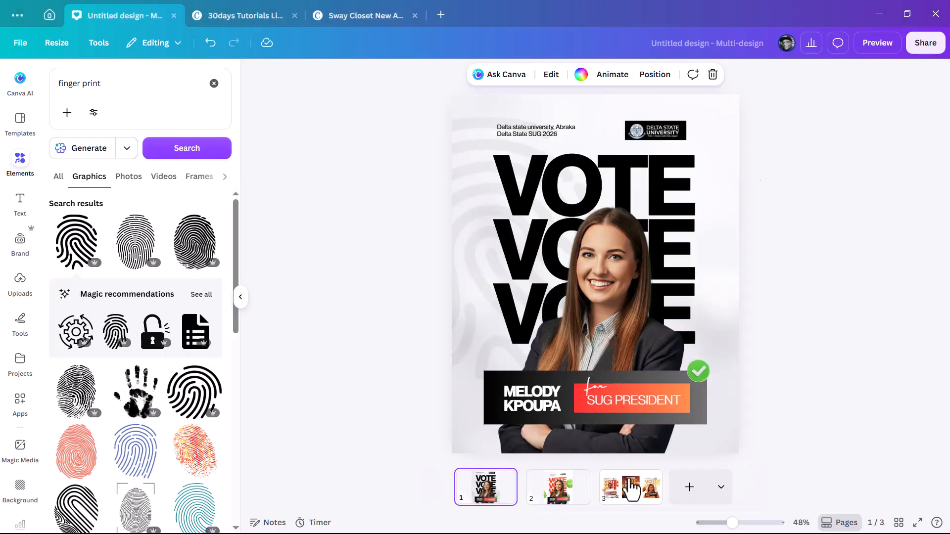
Compare the two vote poster versions and the page of reference campaign flyers.
left_click(634, 500)
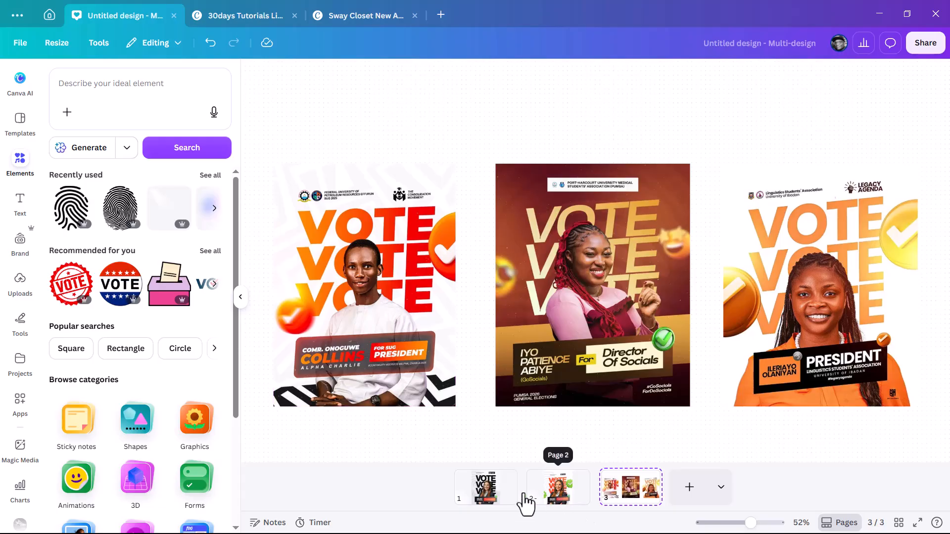
left_click(485, 490)
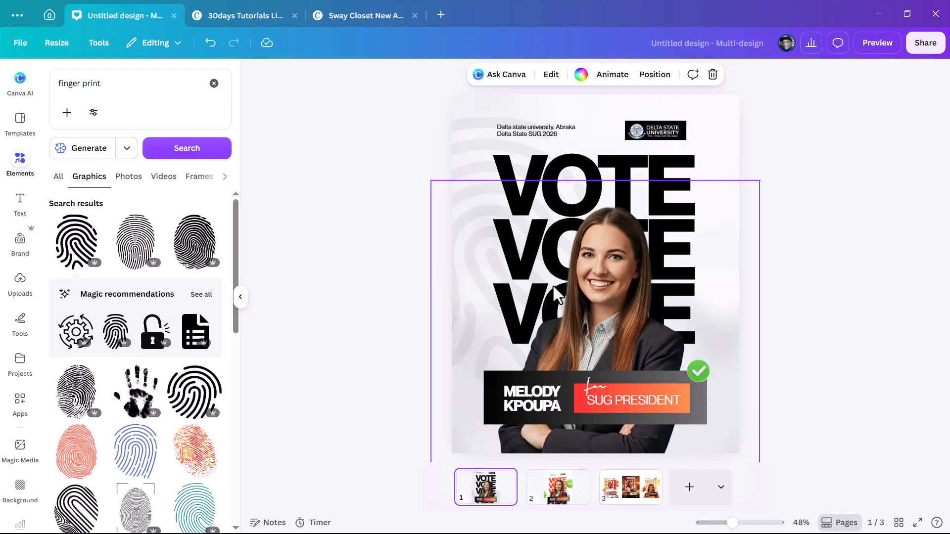
left_click(555, 491)
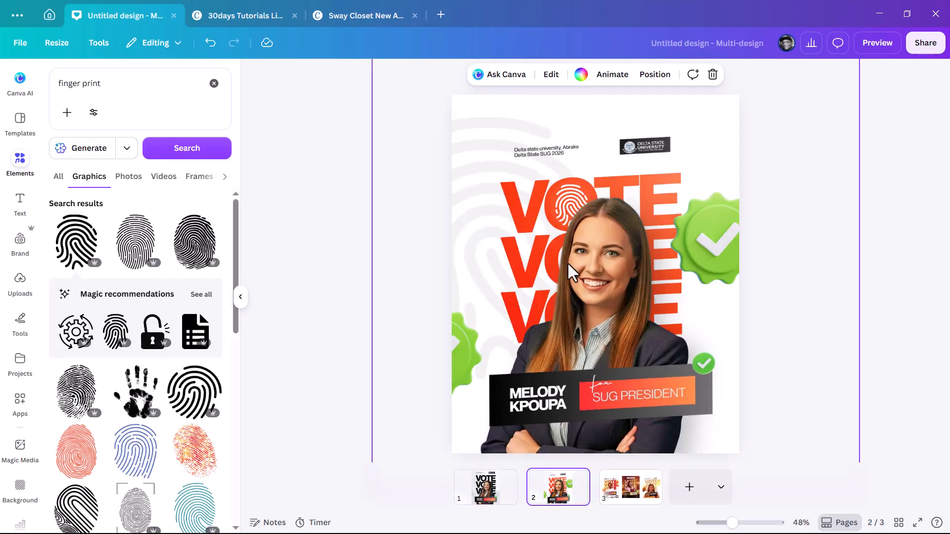
left_click(486, 500)
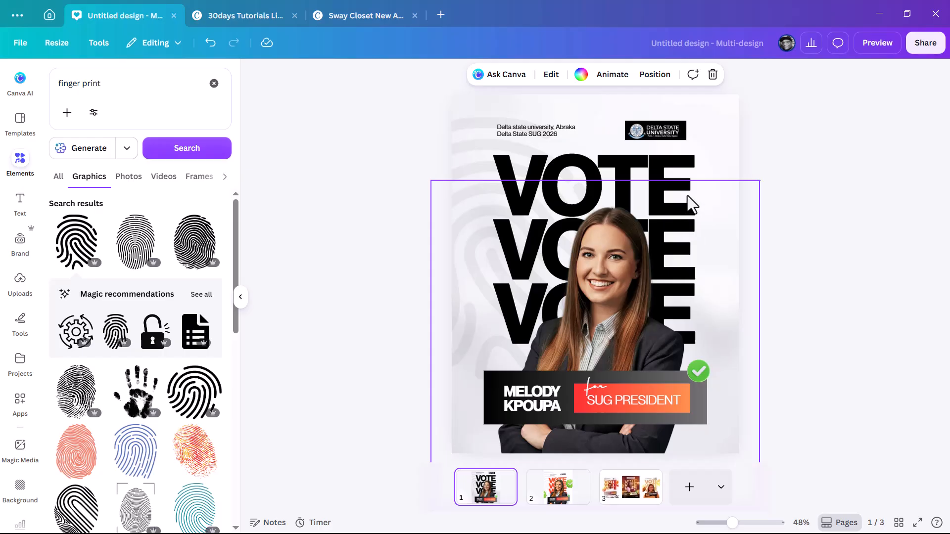
left_click(559, 508)
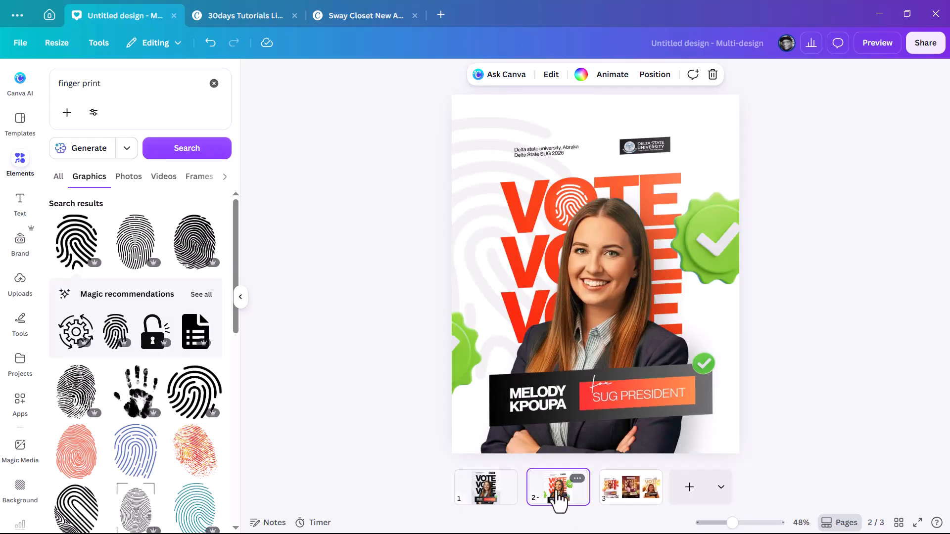
left_click(489, 485)
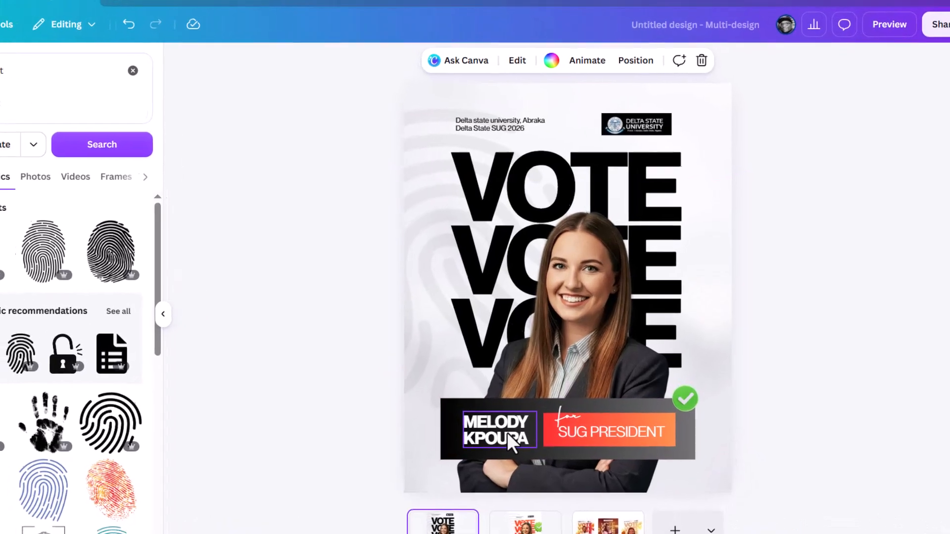
Check the fonts used for the candidate's name, VOTE heading, university text, "SUG PRESIDENT" title and script "for" on the first poster.
left_click(494, 444)
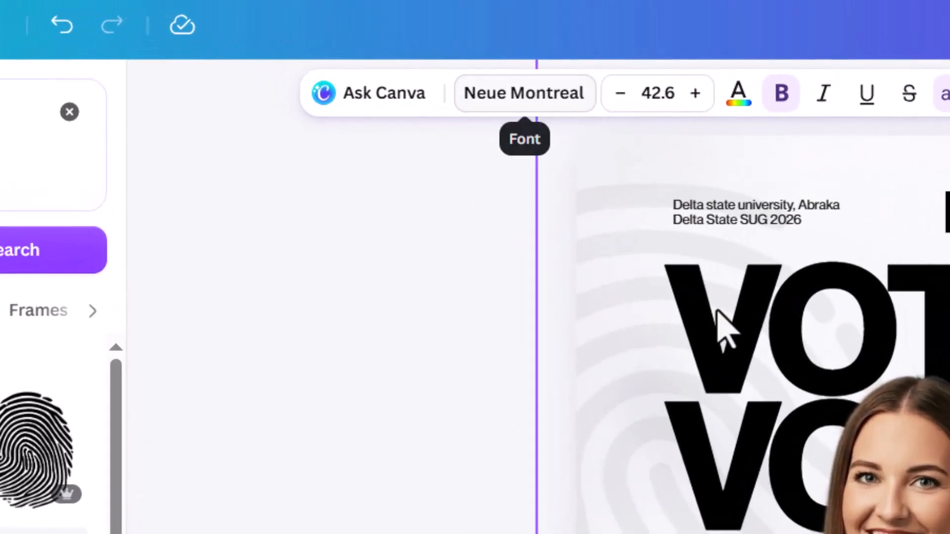
left_click(935, 322)
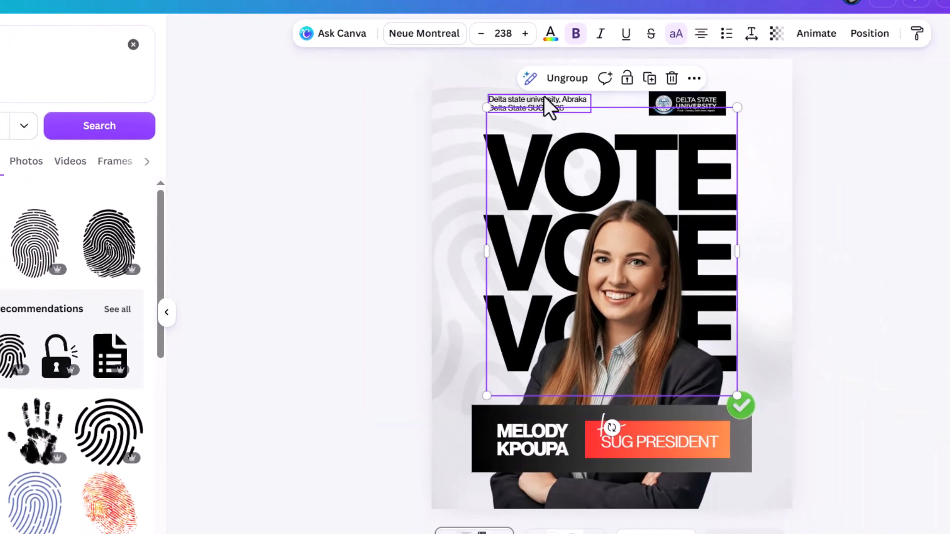
left_click(542, 97)
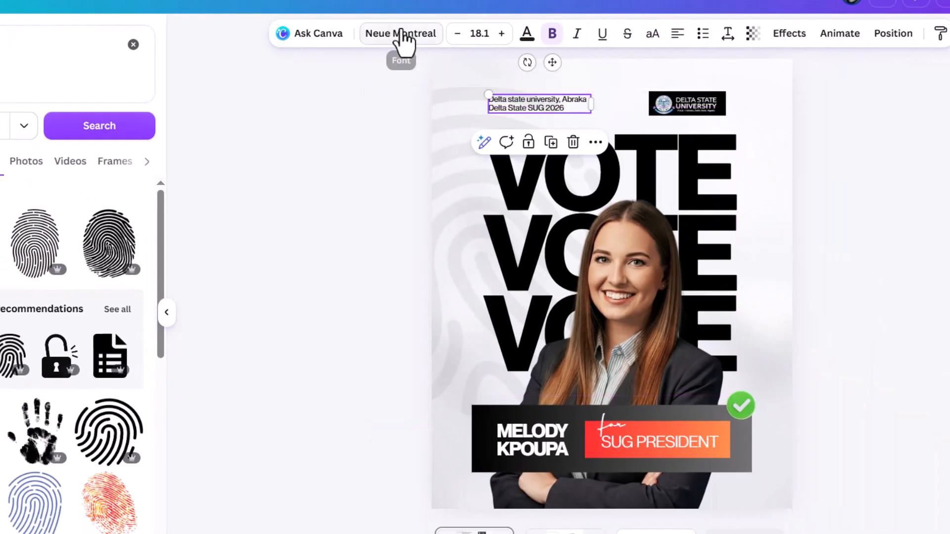
left_click(679, 450)
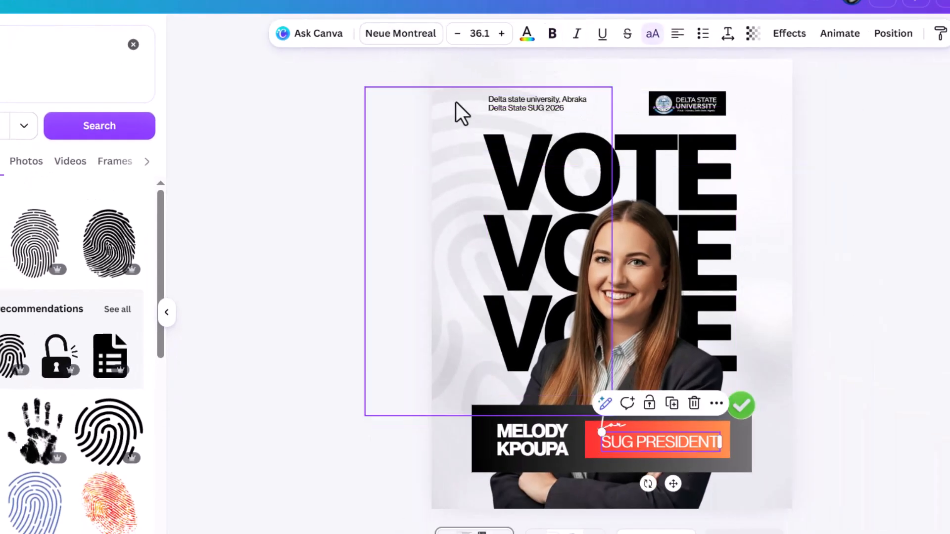
left_click(613, 423)
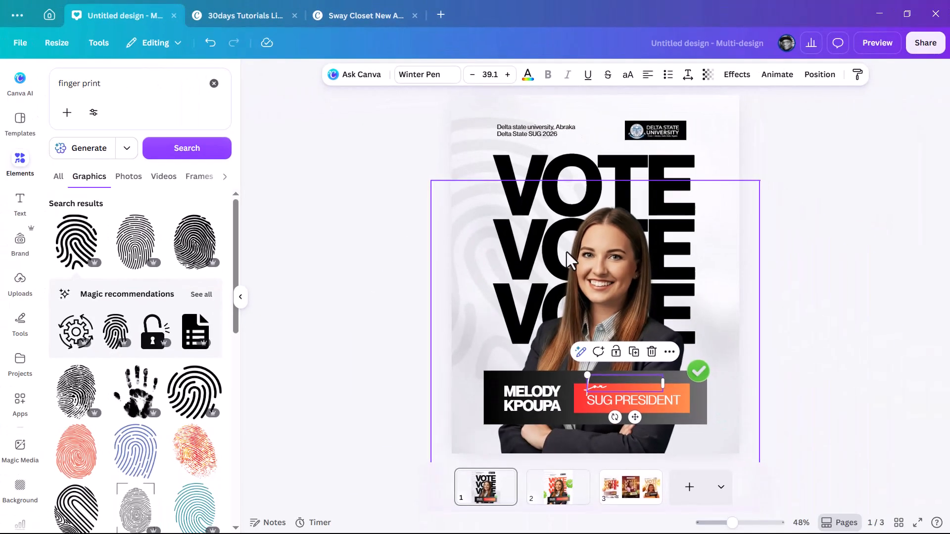
Select the green check mark on the poster and search the element graphics for "check 3d".
left_click(705, 372)
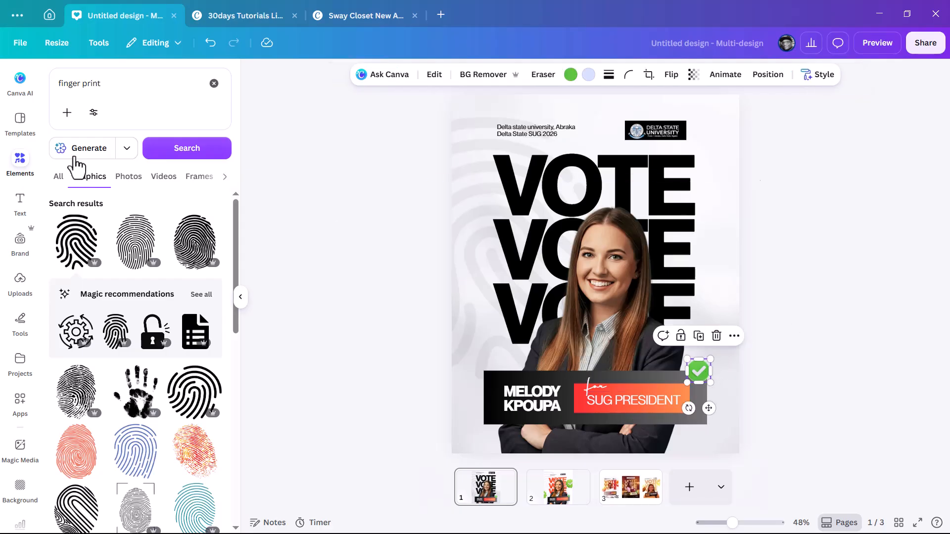
left_click(69, 83)
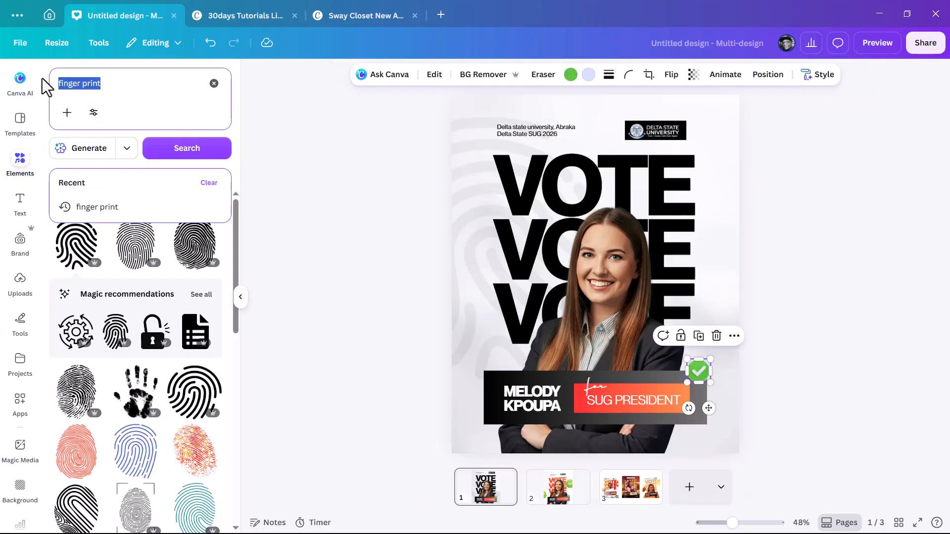
type("ck")
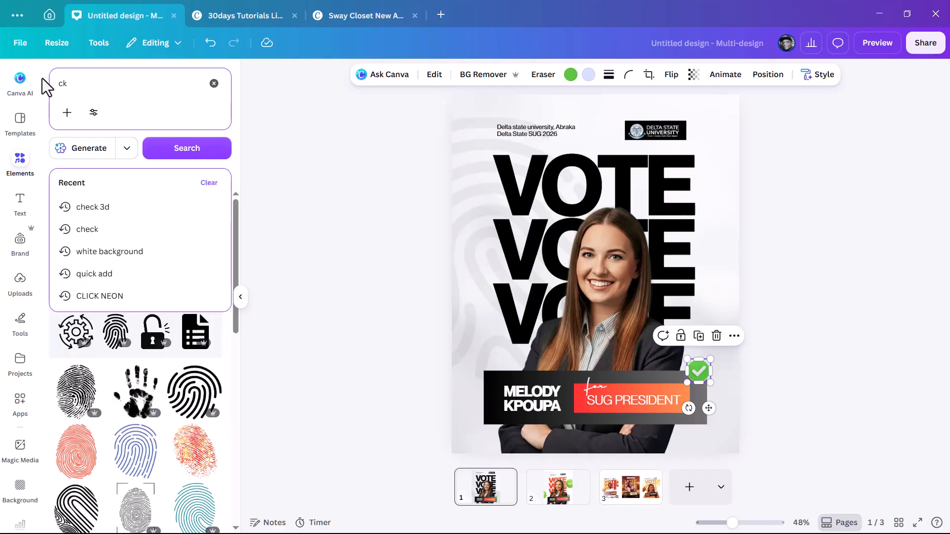
key("BackSpace")
type("heck")
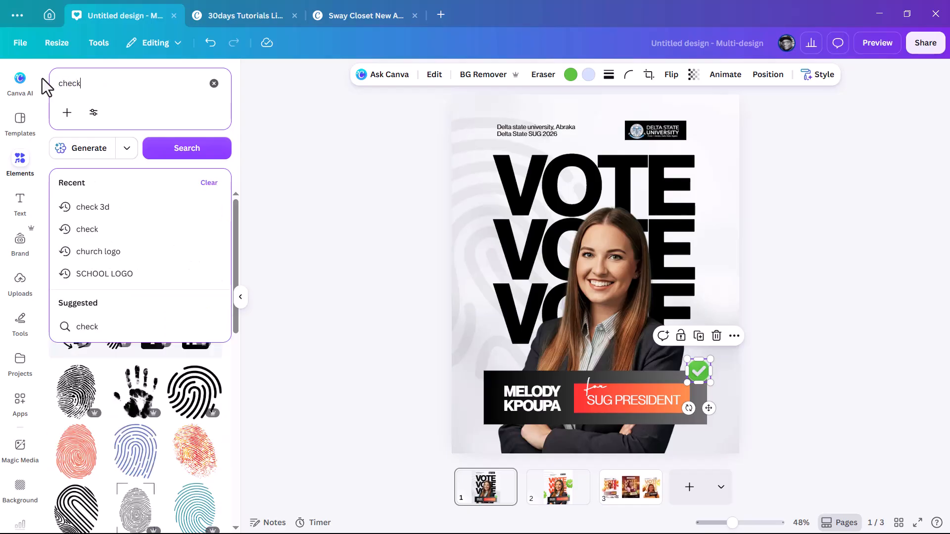
type(" 3d")
key("Return")
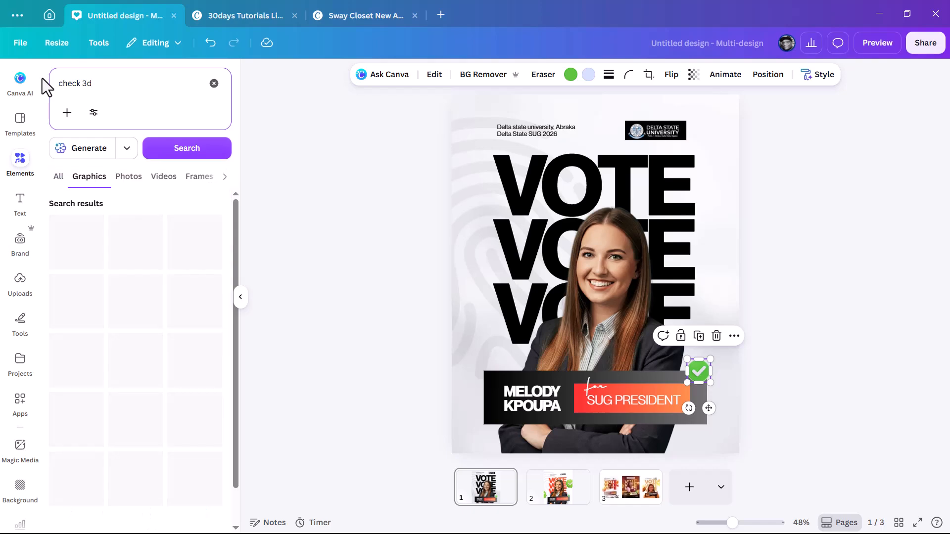
Select the woman's picture on the poster and search the element library for portrait photos.
left_click(616, 289)
left_click(105, 85)
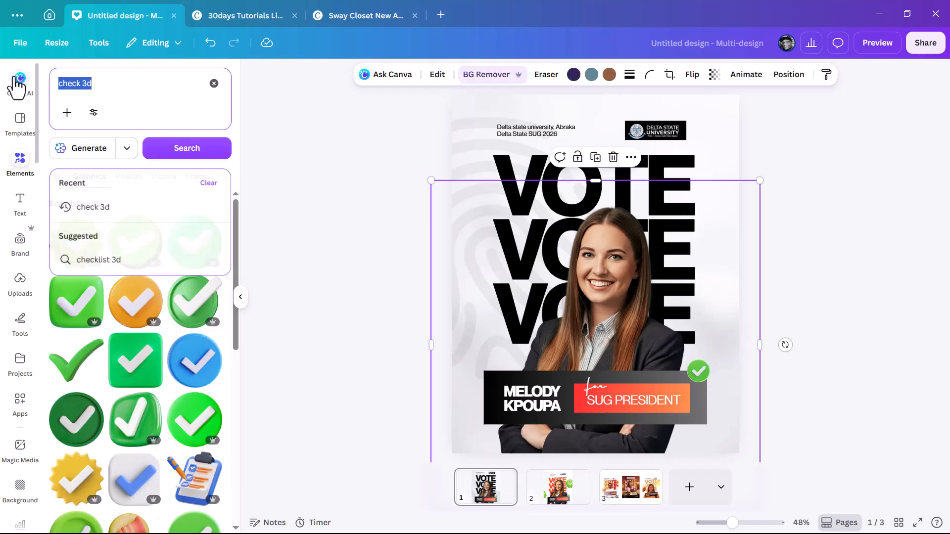
type("p")
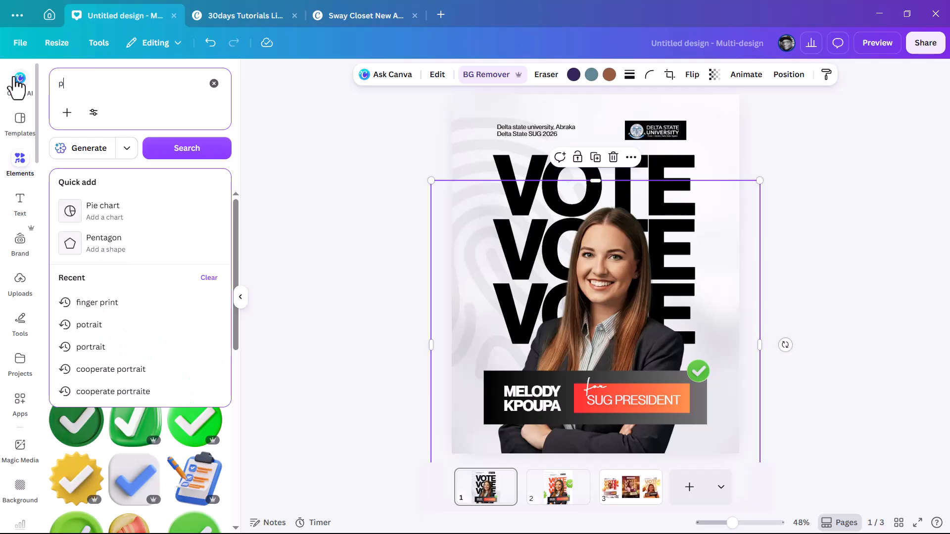
type("ortiat")
key("Return")
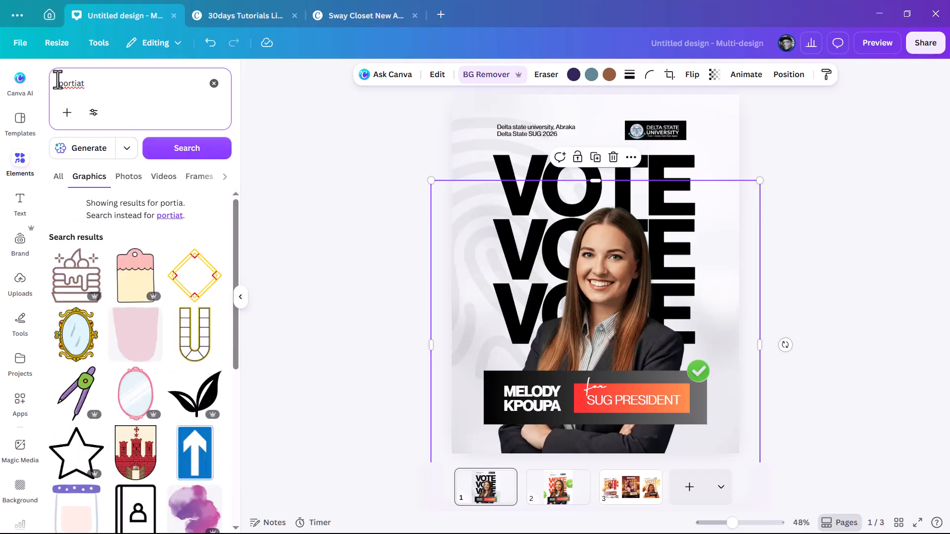
left_click(74, 84)
type("r")
key("Return")
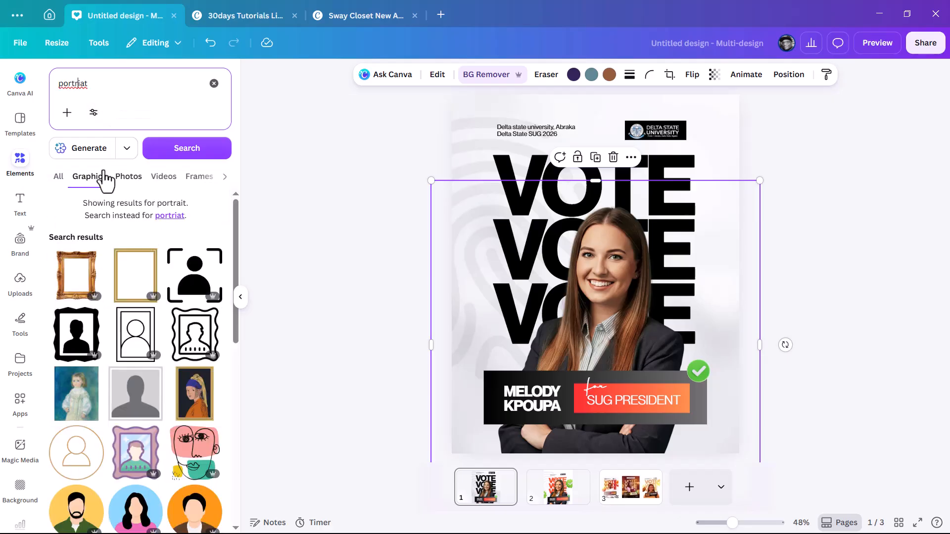
left_click(125, 182)
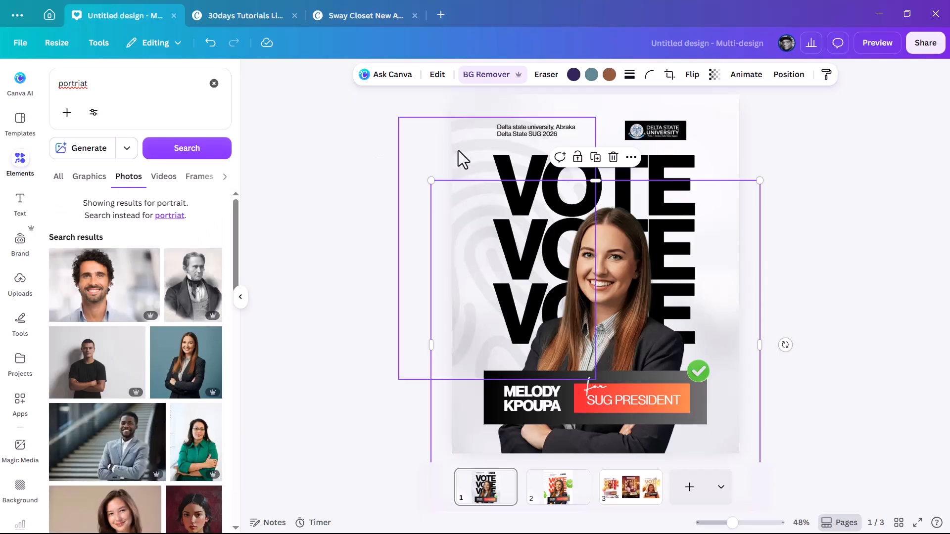
Select the poster's faint fingerprint, view the orange poster version, and search the element graphics for "finger print".
left_click(485, 150)
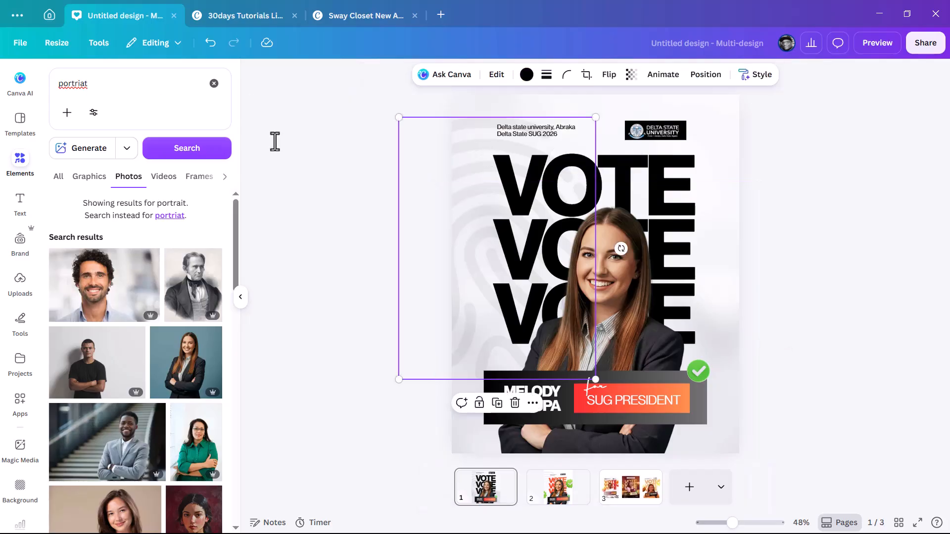
left_click(564, 494)
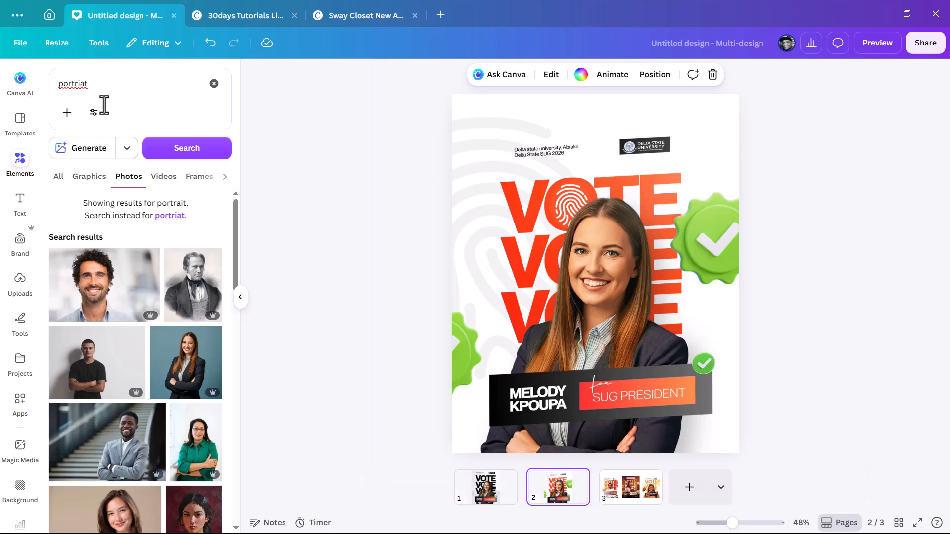
left_click_drag(104, 81, 40, 82)
type("f")
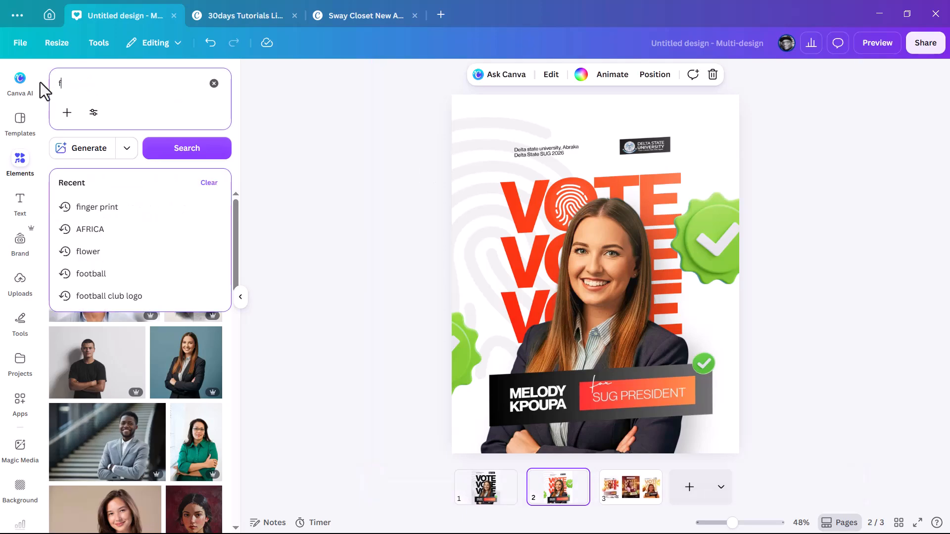
type("inger")
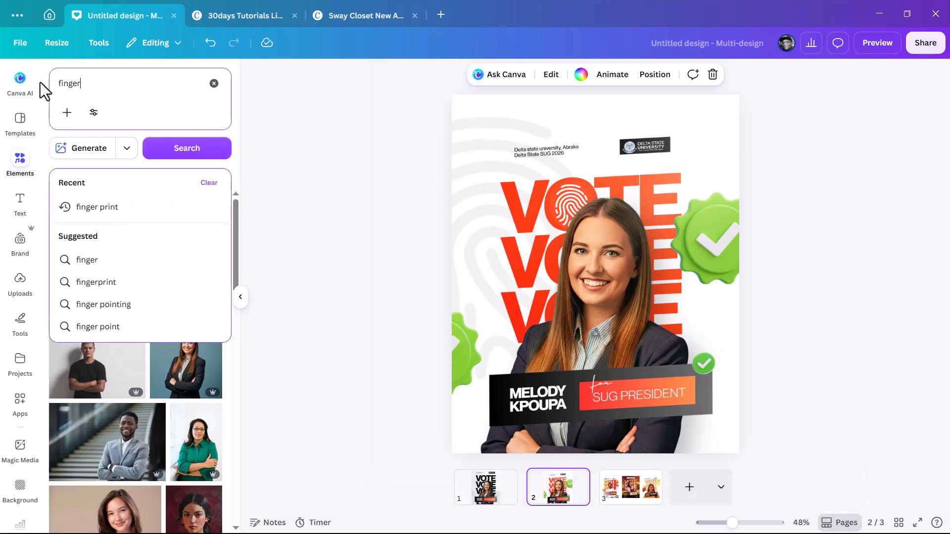
type(" print")
key("Return")
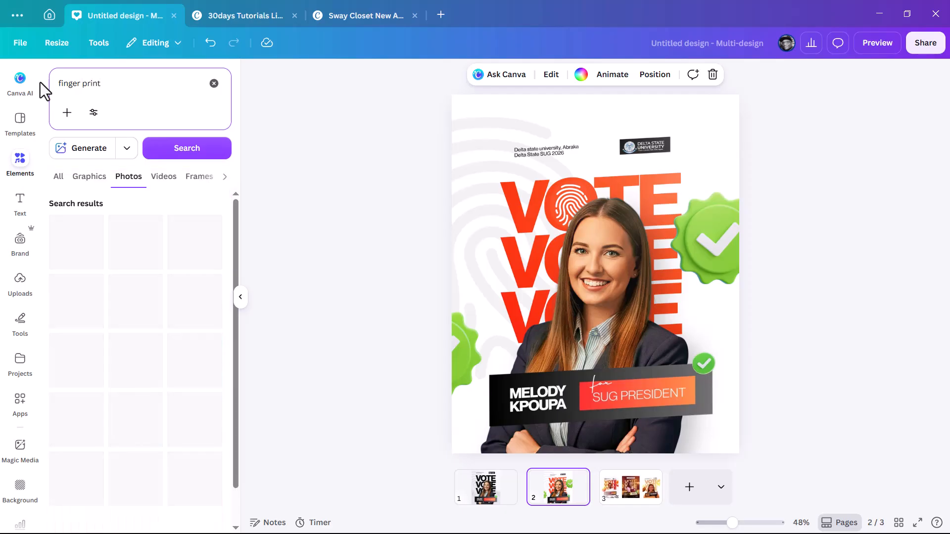
left_click(89, 177)
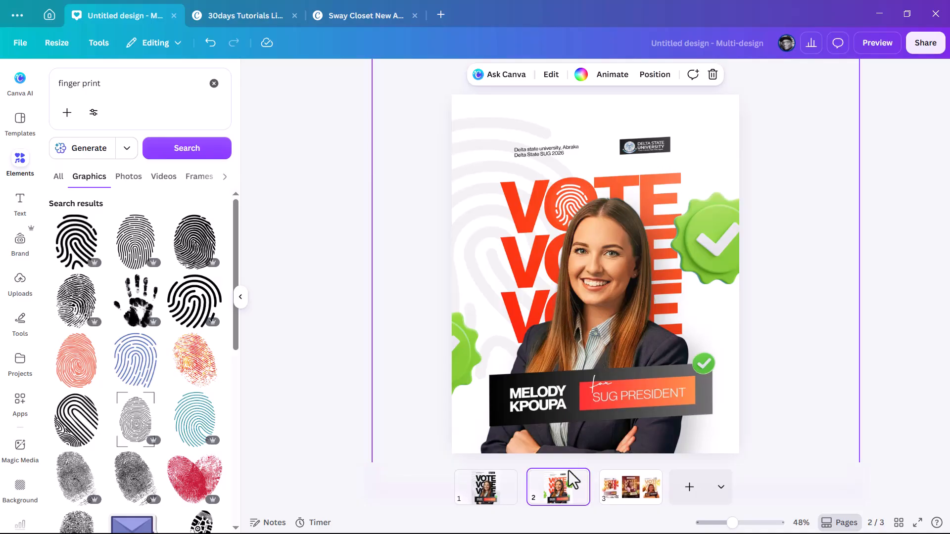
Duplicate the first poster page and delete the woman's picture from the copy.
left_click(495, 502)
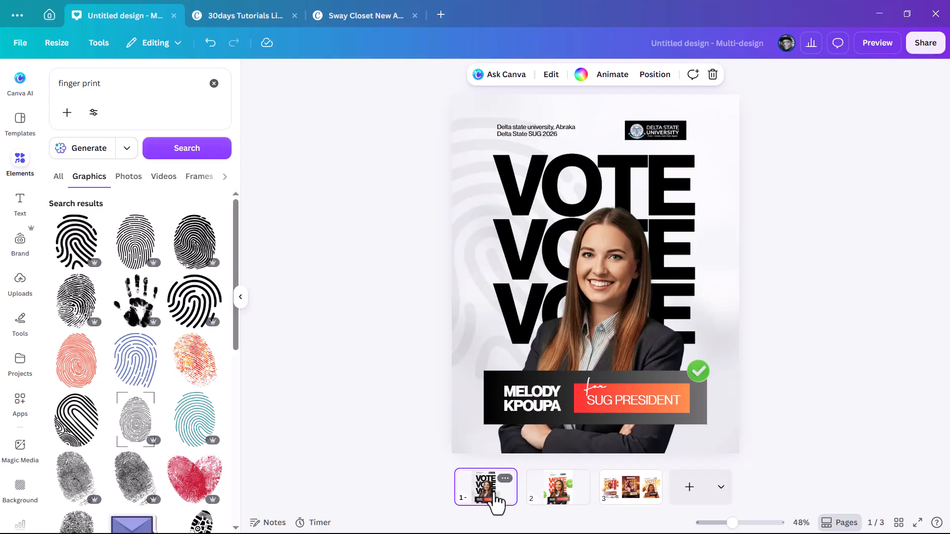
key("ctrl+d")
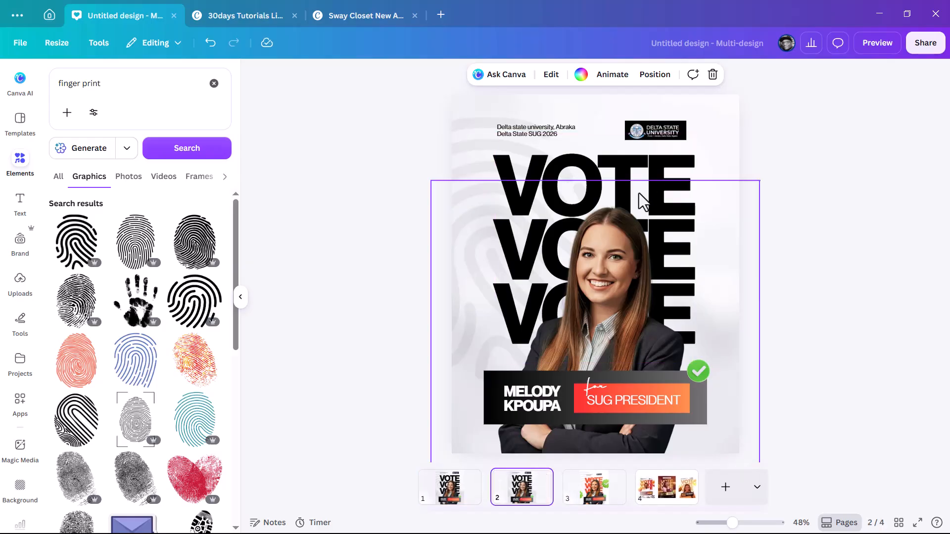
left_click(589, 289)
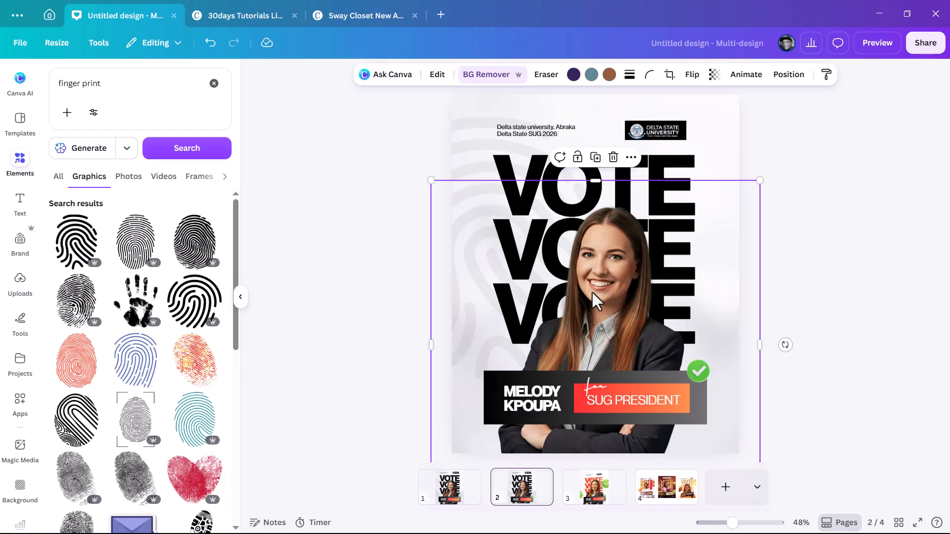
key("Delete")
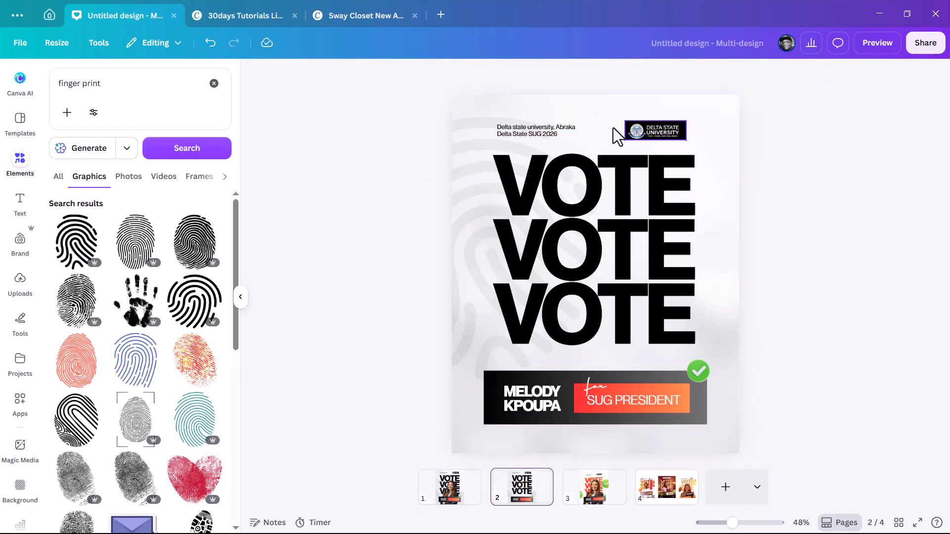
Move the VOTE text group slightly down on the copied page and delete the fingerprint and both background images.
left_click(635, 206)
left_click_drag(647, 205, 646, 215)
left_click(474, 196)
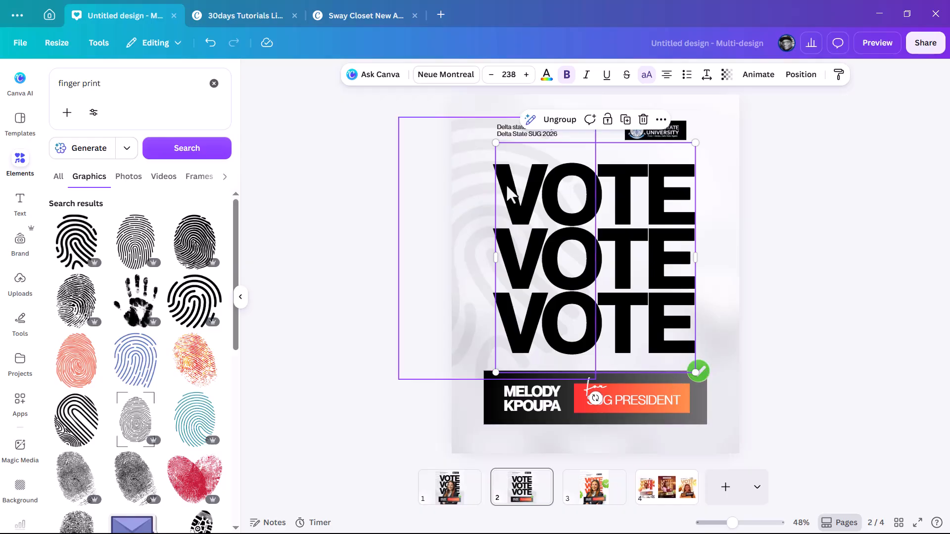
key("Delete")
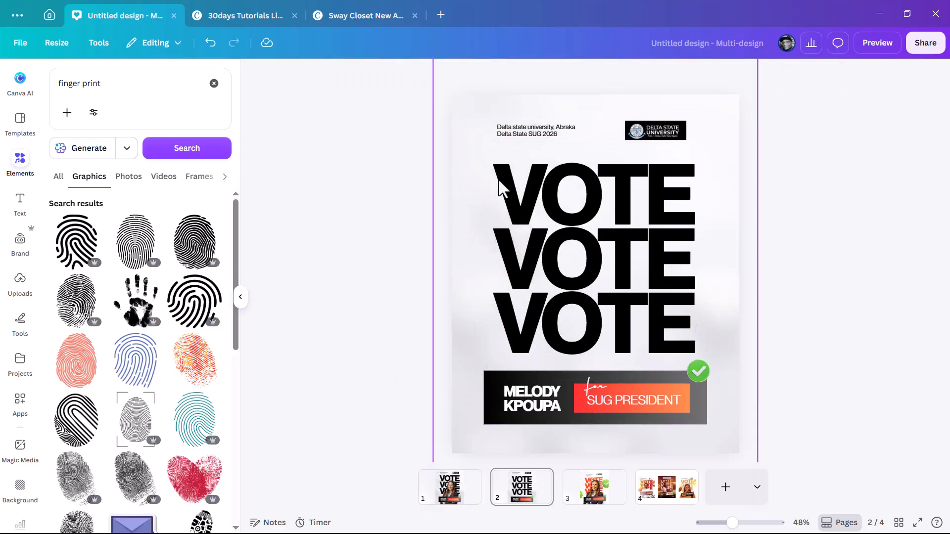
key("Delete")
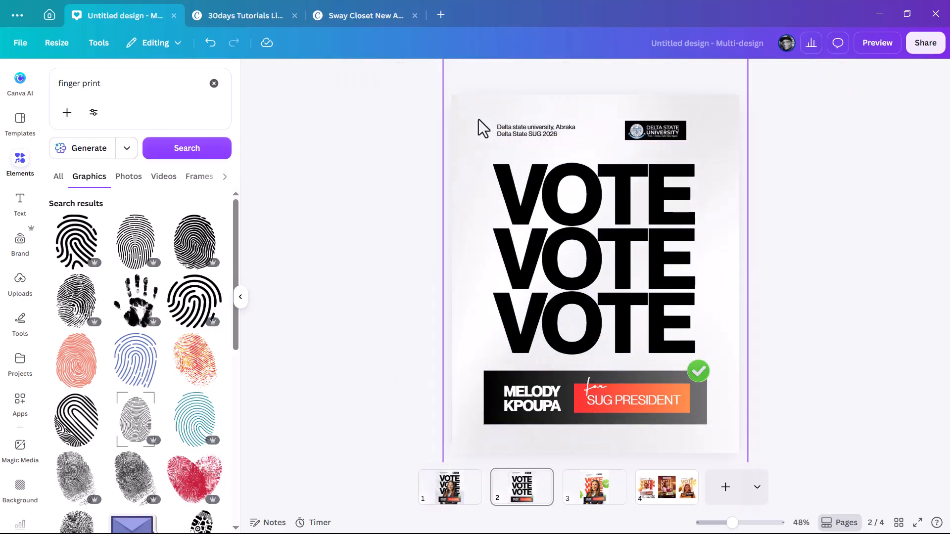
left_click(737, 118)
key("Delete")
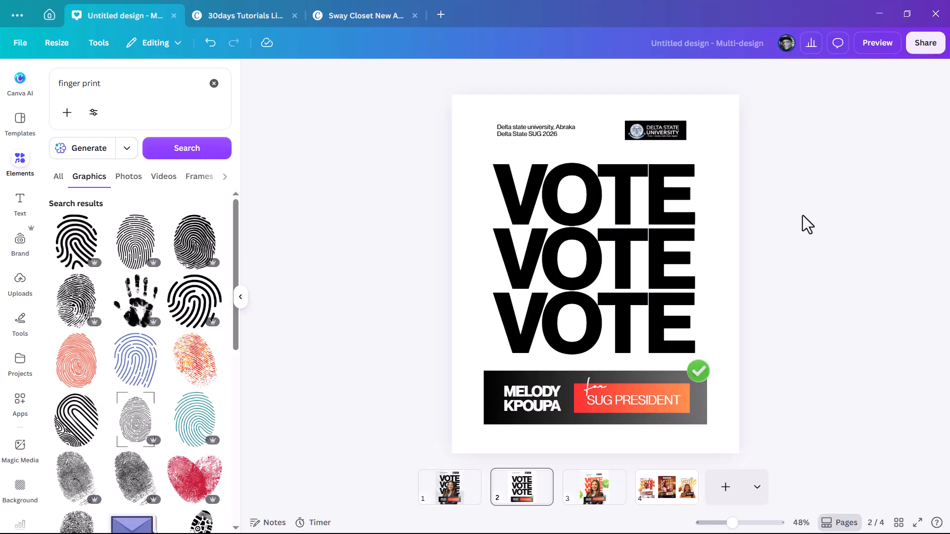
Select all elements on the stripped-down page and export the selection as a PNG at size 2 with a transparent background.
left_click_drag(747, 81, 423, 401)
left_click(753, 165)
left_click_drag(762, 79, 404, 456)
right_click(625, 268)
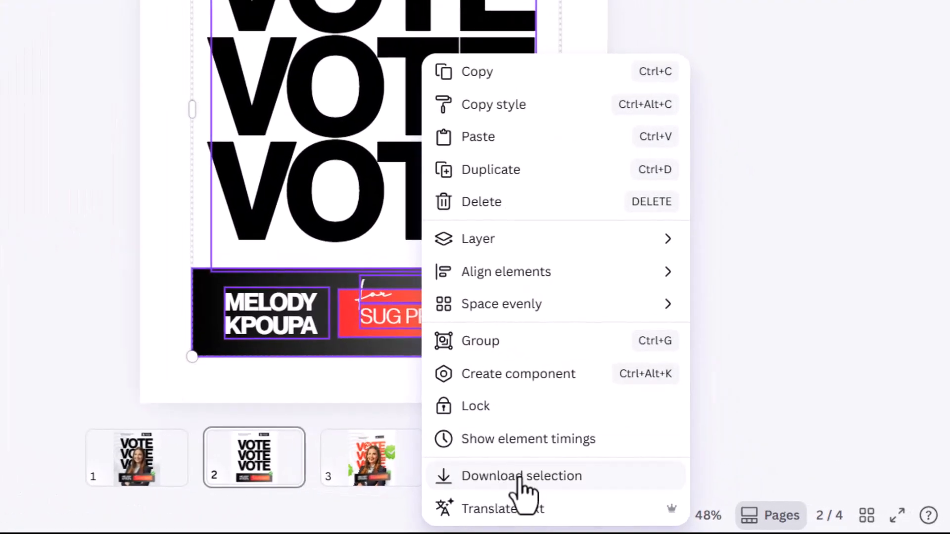
left_click(519, 475)
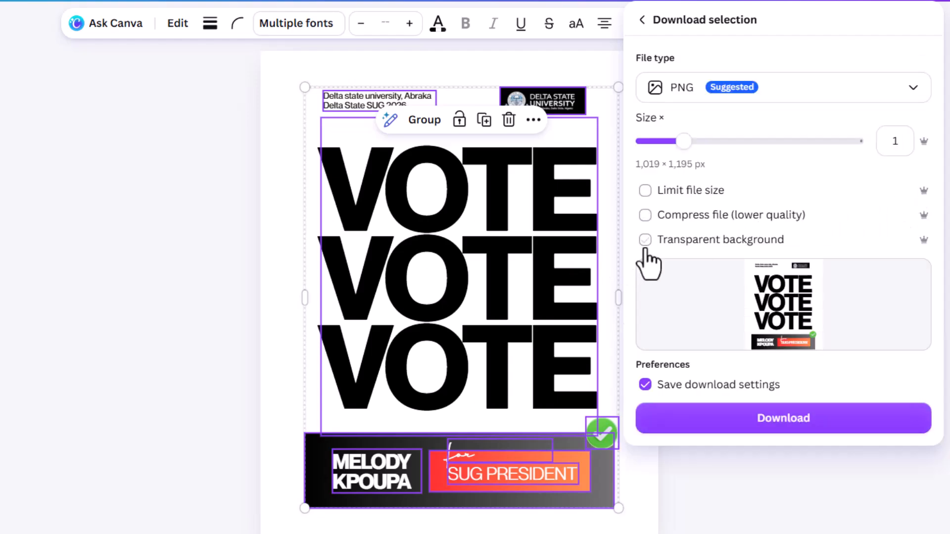
left_click_drag(689, 142, 764, 144)
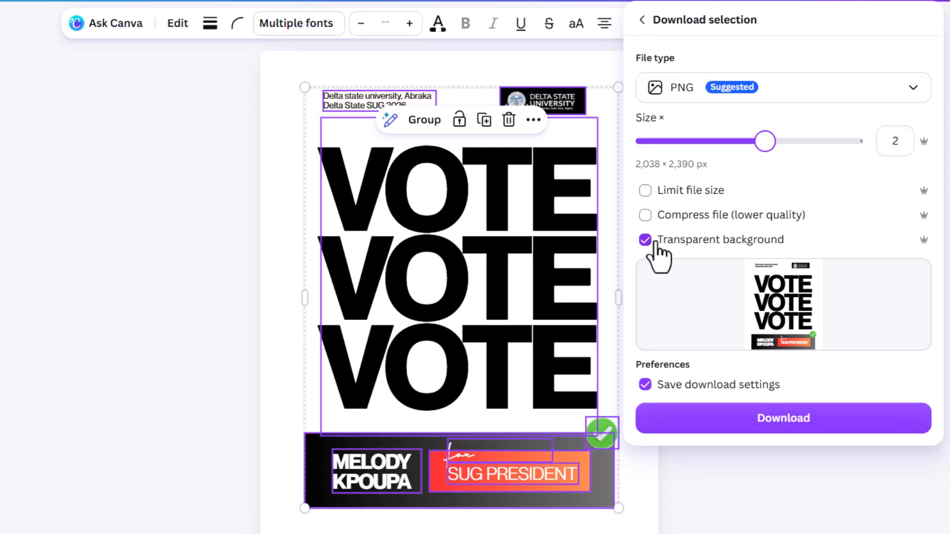
left_click(788, 428)
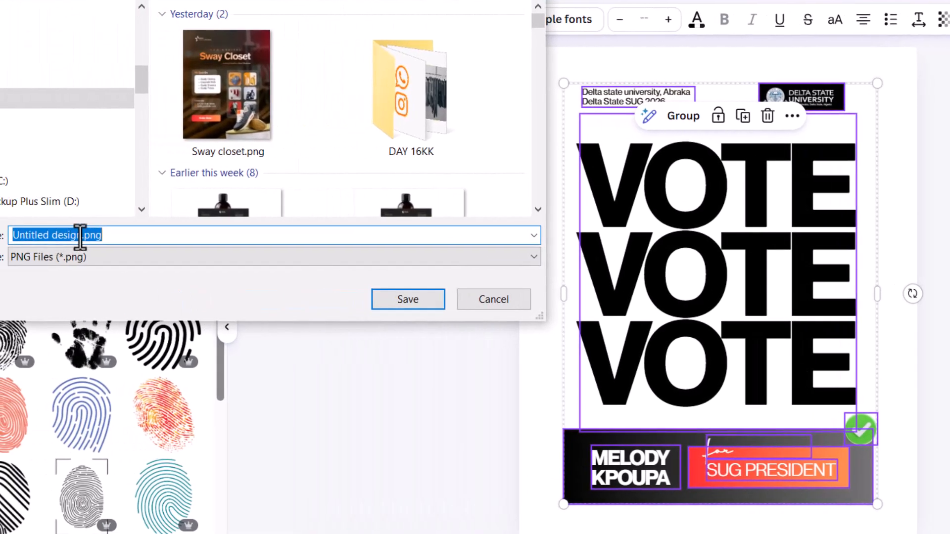
Save the exported image as s.png and place that file from the file explorer onto the stripped-down page.
left_click(80, 236)
key("shift+Home")
type("s")
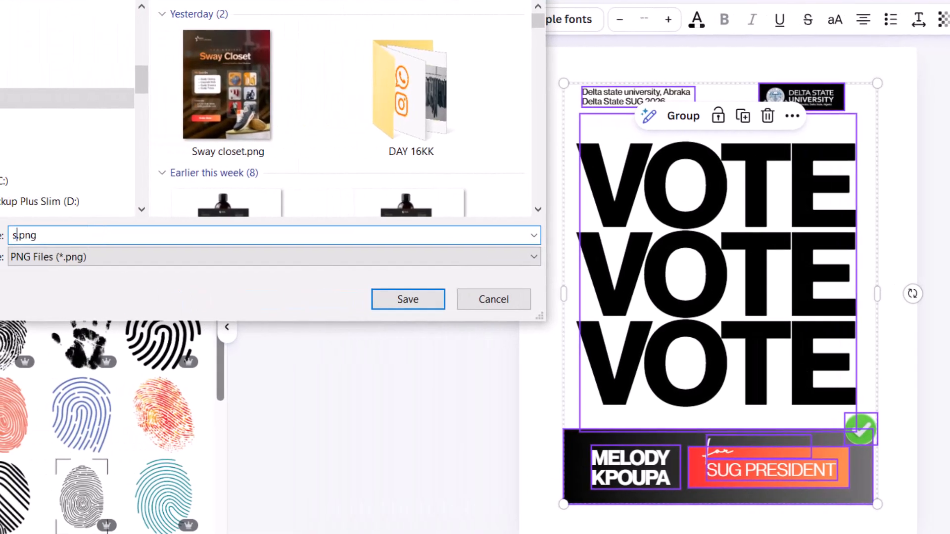
key("Return")
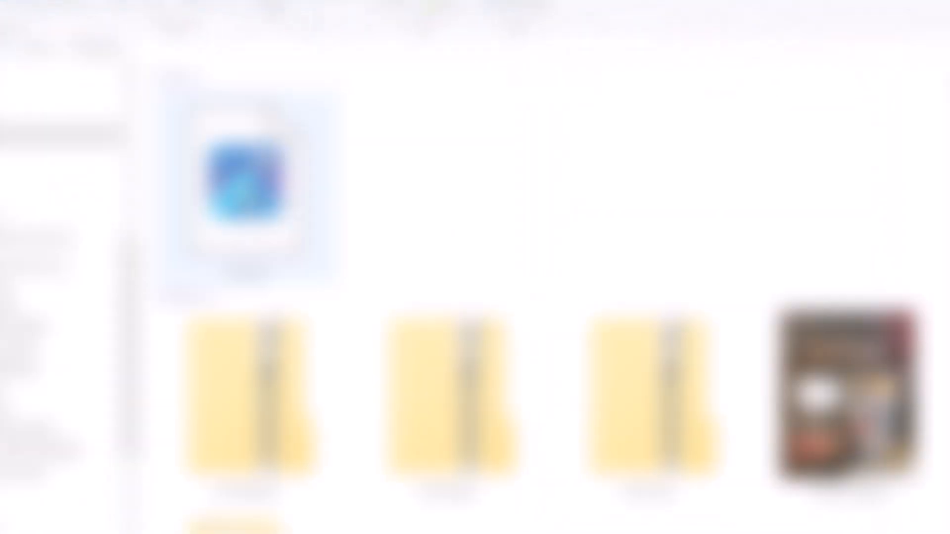
left_click_drag(262, 185, 576, 213)
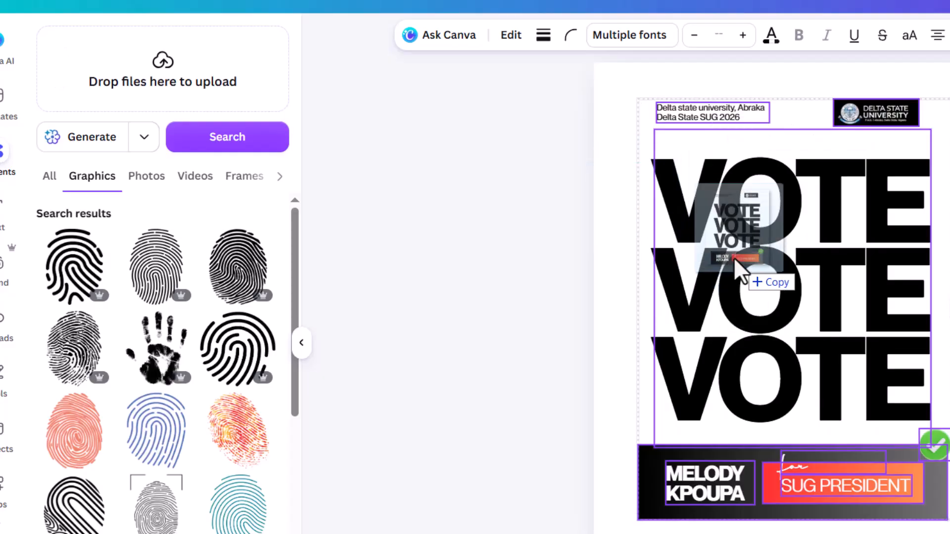
left_click_drag(734, 257, 732, 259)
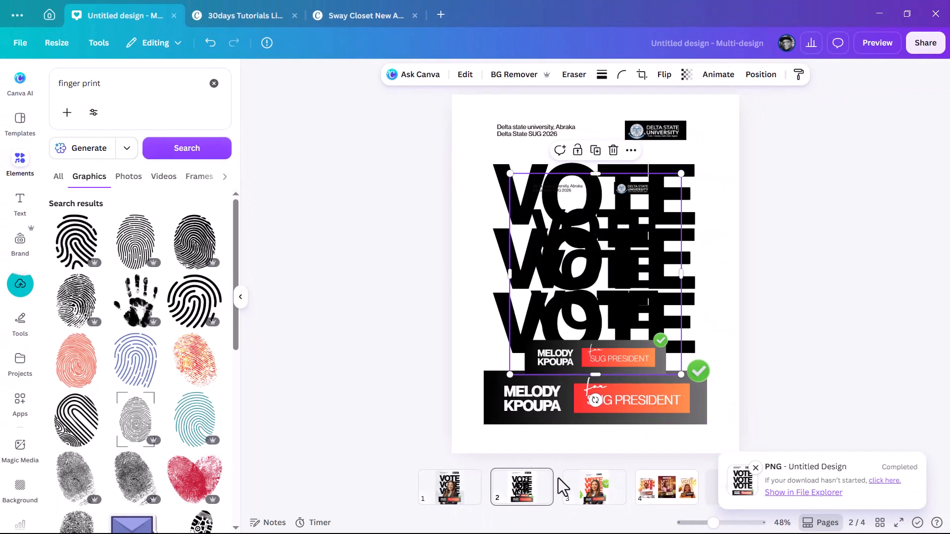
Add a blank page after page 2, move the imported image onto it and enlarge it to nearly the page width.
left_click(558, 479)
left_click(479, 501)
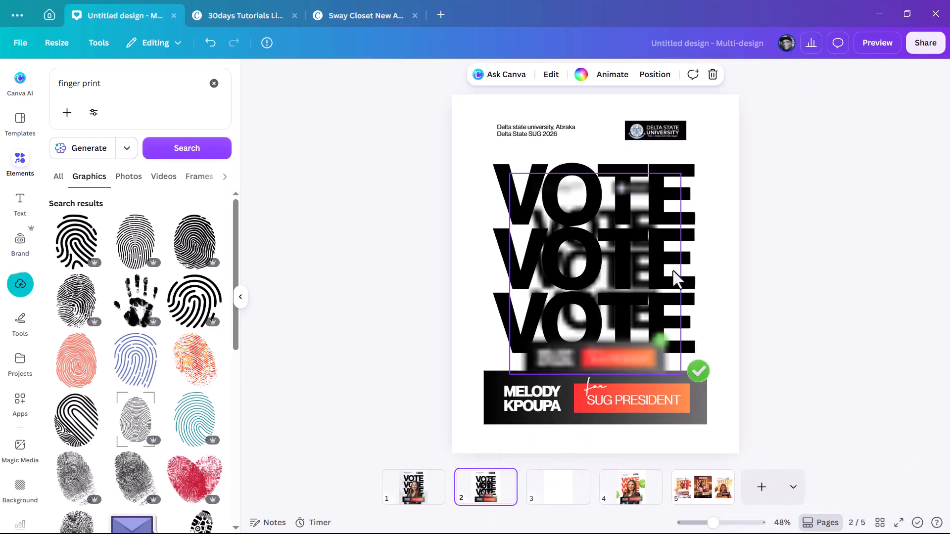
left_click(675, 276)
left_click_drag(634, 273, 568, 488)
left_click_drag(681, 375, 723, 420)
left_click(779, 353)
left_click(638, 275)
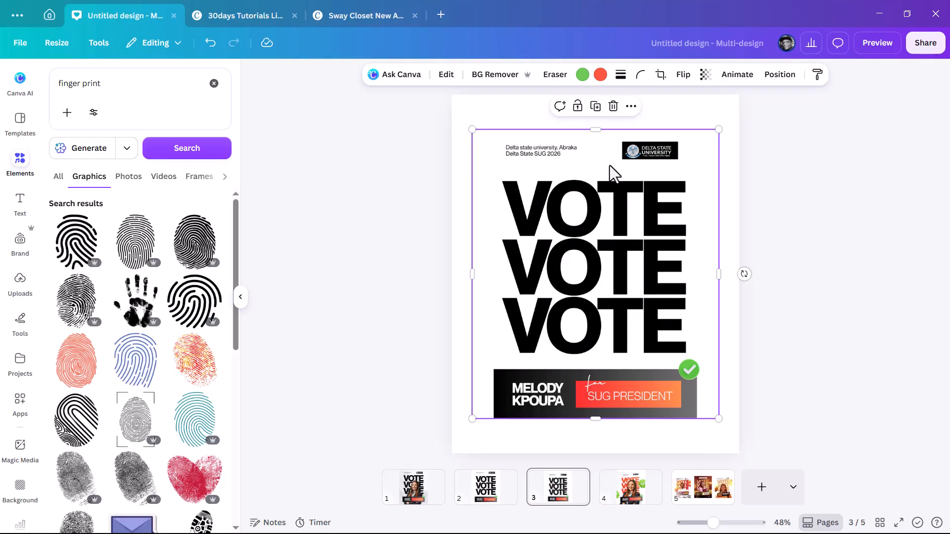
Search the Canva apps for "distort" and open Distortly for the flattened poster image.
left_click(27, 413)
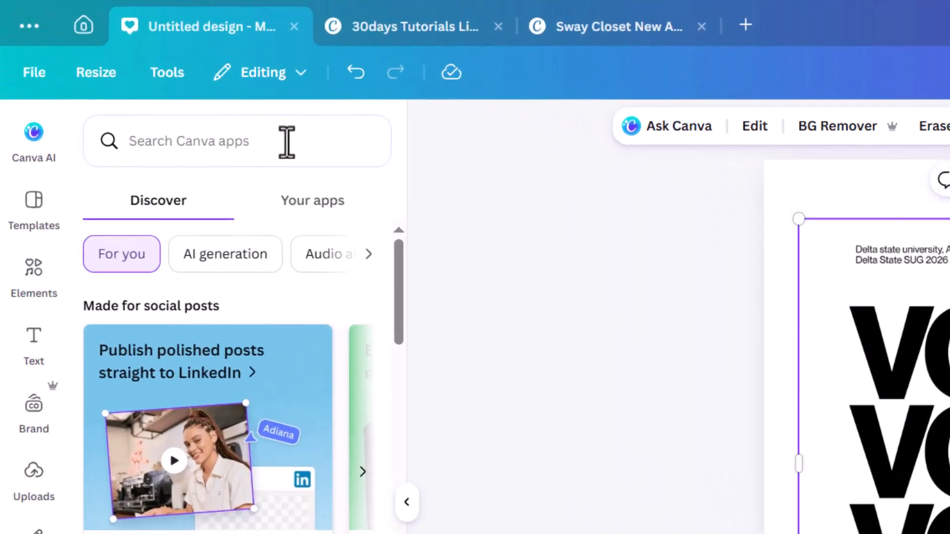
left_click(169, 84)
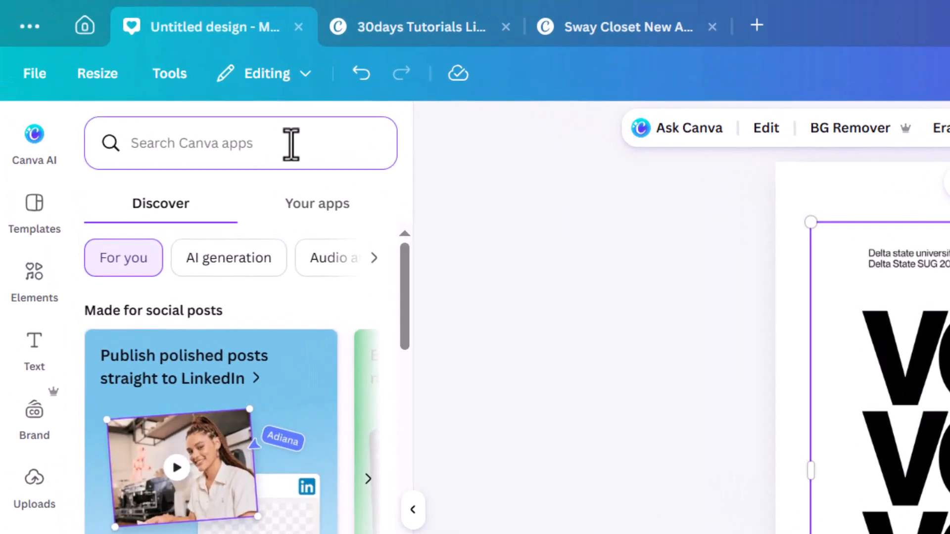
type("di")
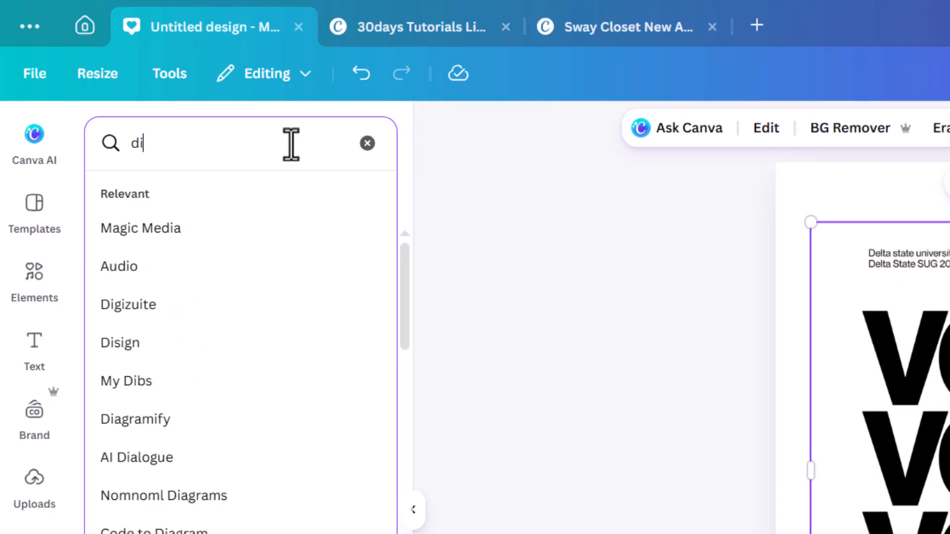
type("stort")
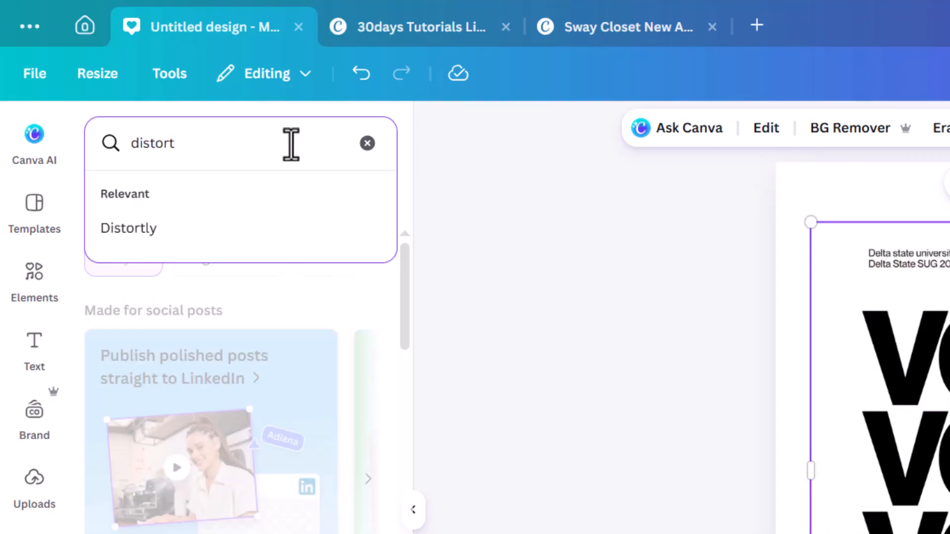
left_click(203, 228)
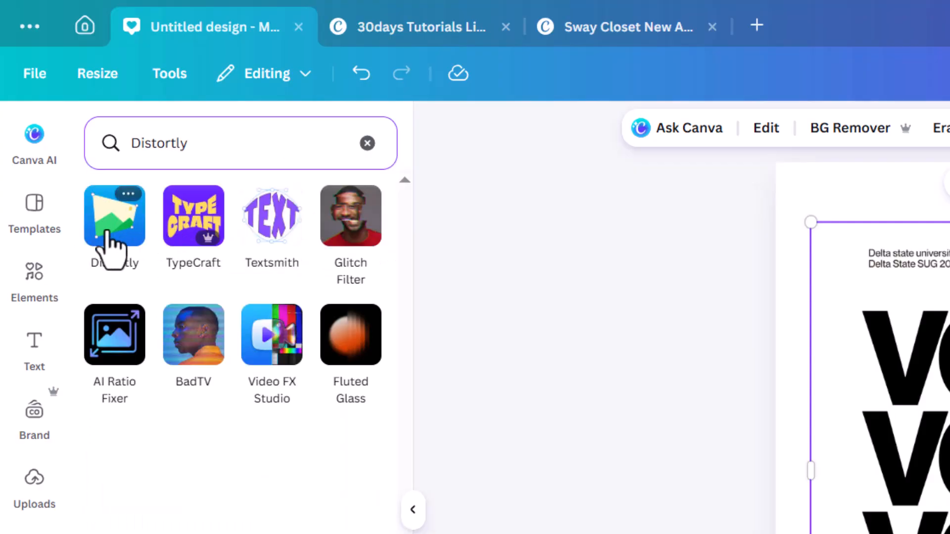
left_click(113, 230)
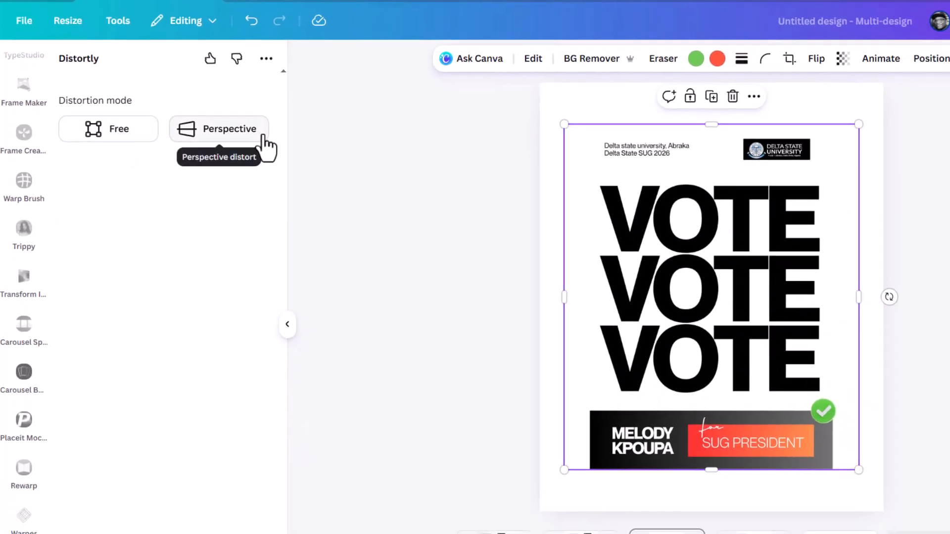
Distort the image in Free mode with its lower-right corner raised and upper-left corner lowered, and save the result.
left_click(95, 128)
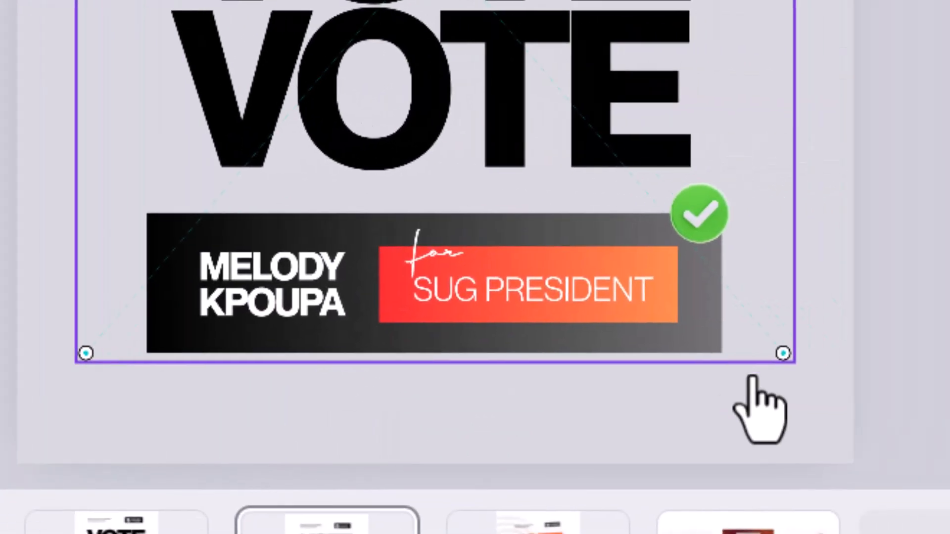
left_click_drag(783, 352, 815, 332)
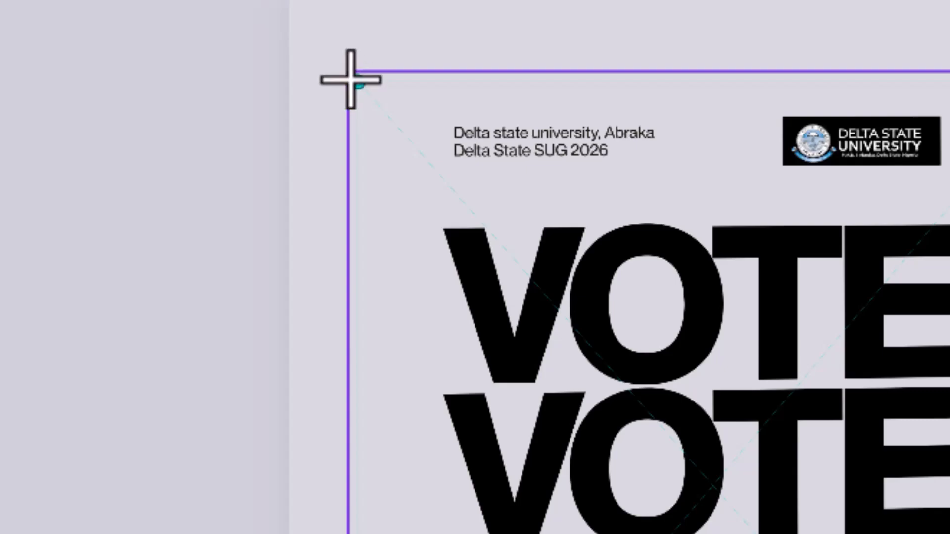
left_click_drag(350, 79, 305, 110)
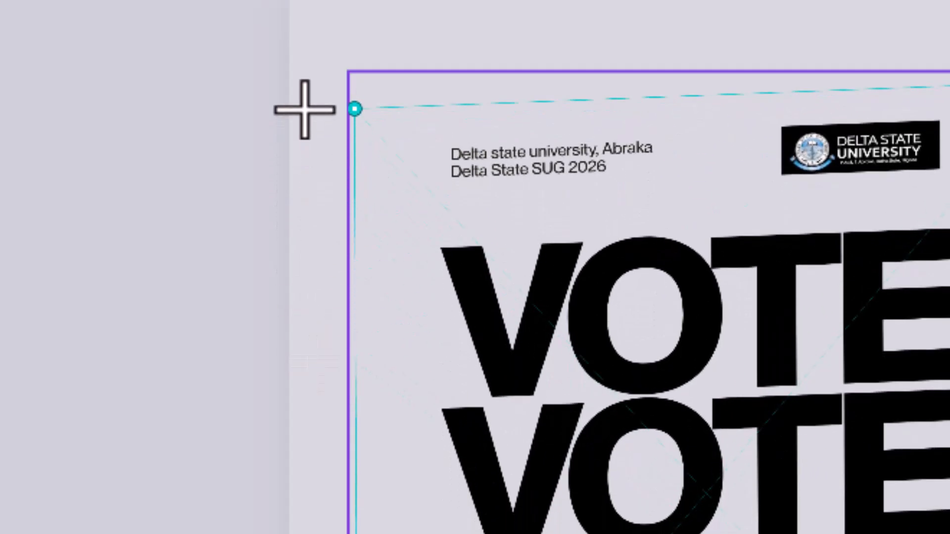
left_click_drag(666, 77, 683, 73)
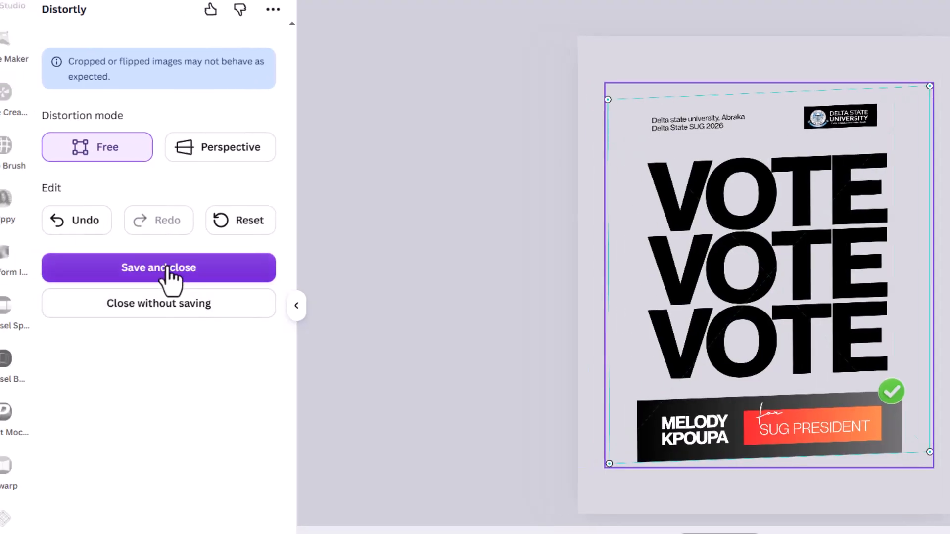
left_click(169, 270)
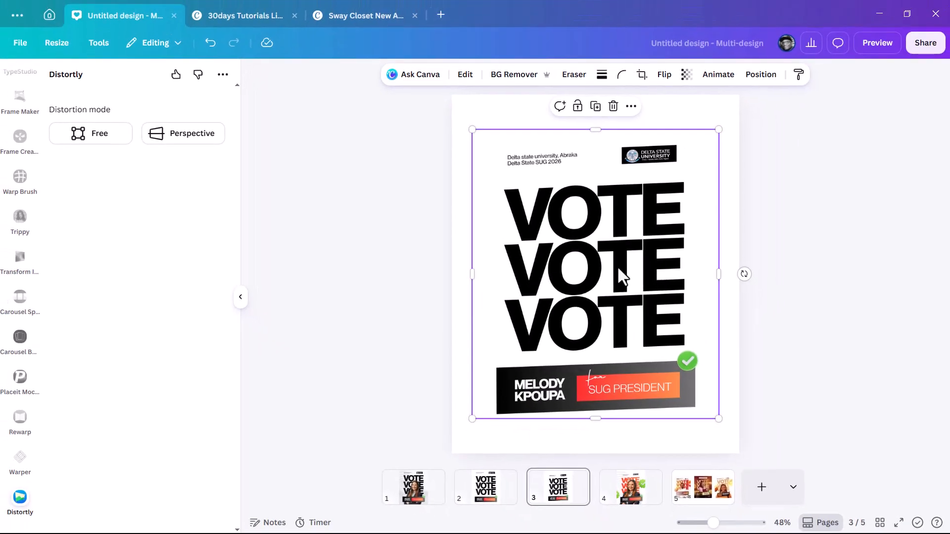
Place duplicates of the distorted image beyond both page sides and crop the middle one to the three VOTE lines.
left_click_drag(645, 257, 405, 260)
left_click_drag(604, 258, 779, 240)
left_click(626, 246)
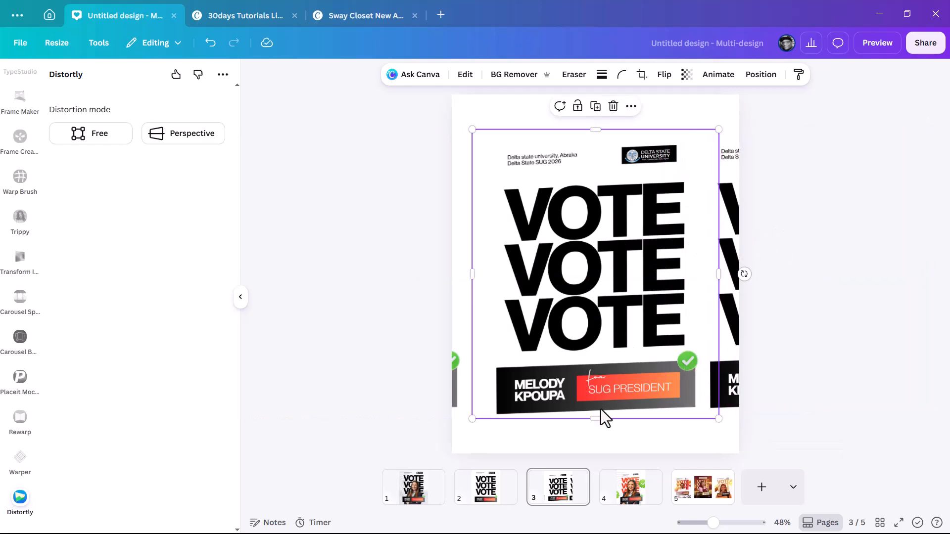
left_click_drag(597, 417, 558, 366)
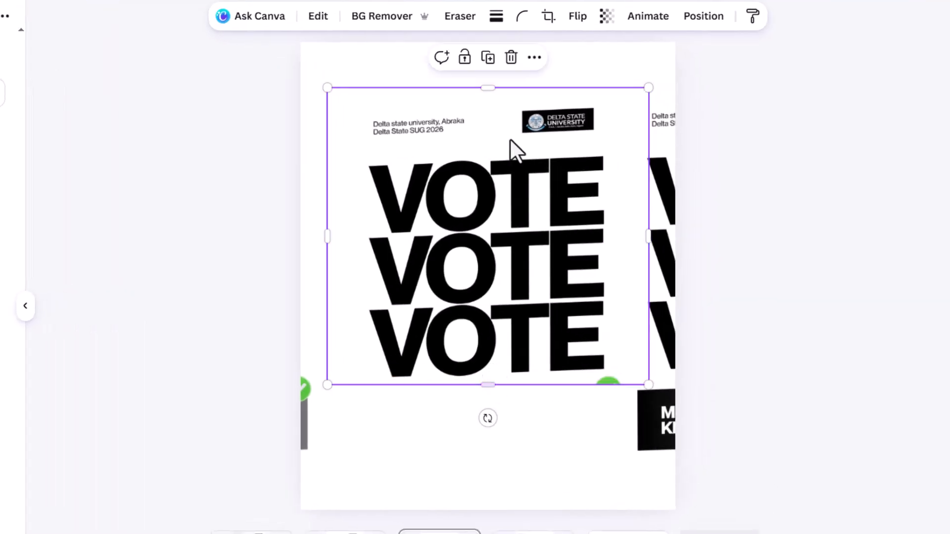
left_click_drag(487, 88, 487, 147)
left_click_drag(486, 385, 488, 392)
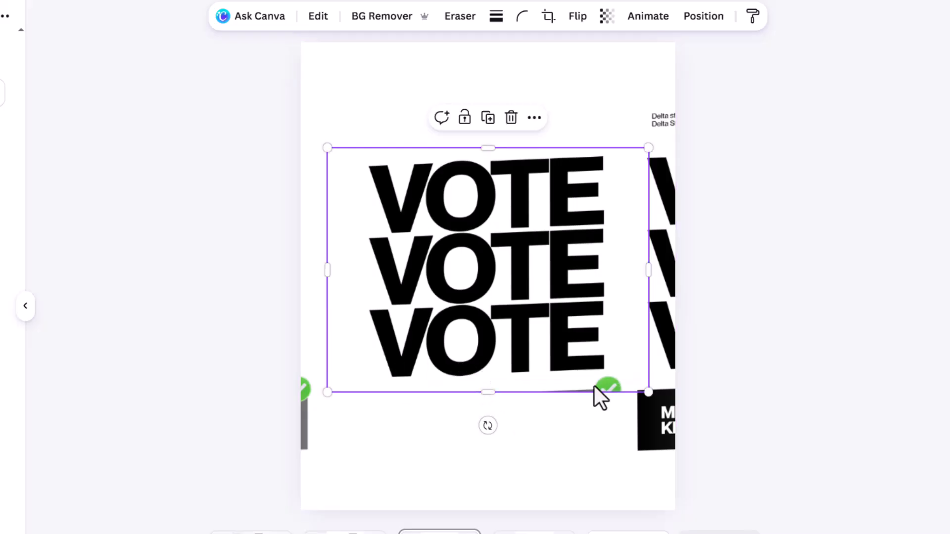
Erase the leftover checkmark and banner edge from the cropped VOTE image with the Pixel Eraser at size 64.
left_click(457, 17)
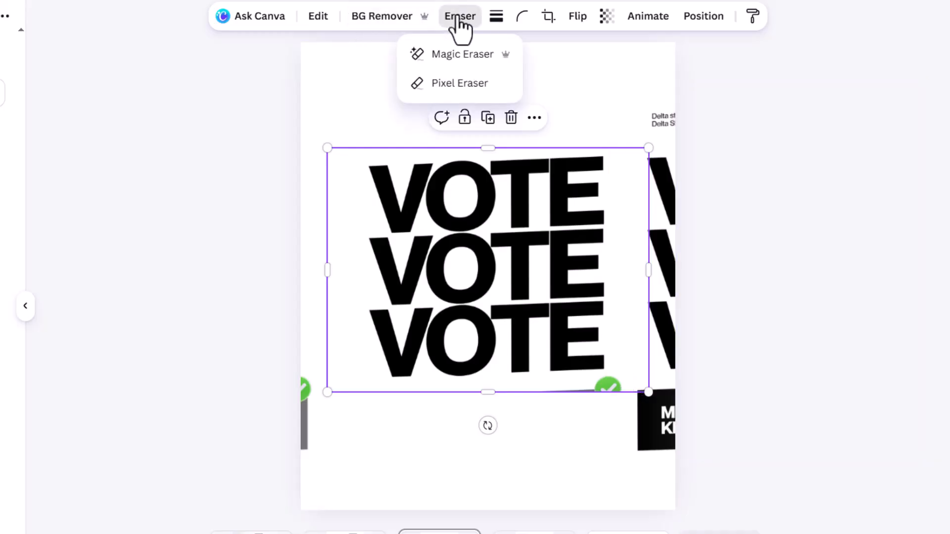
left_click(460, 83)
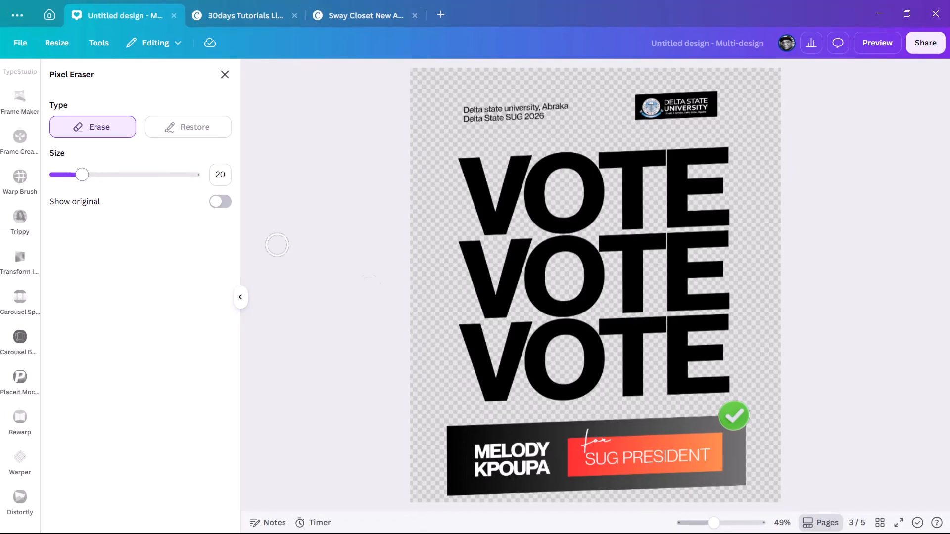
left_click_drag(78, 169, 144, 174)
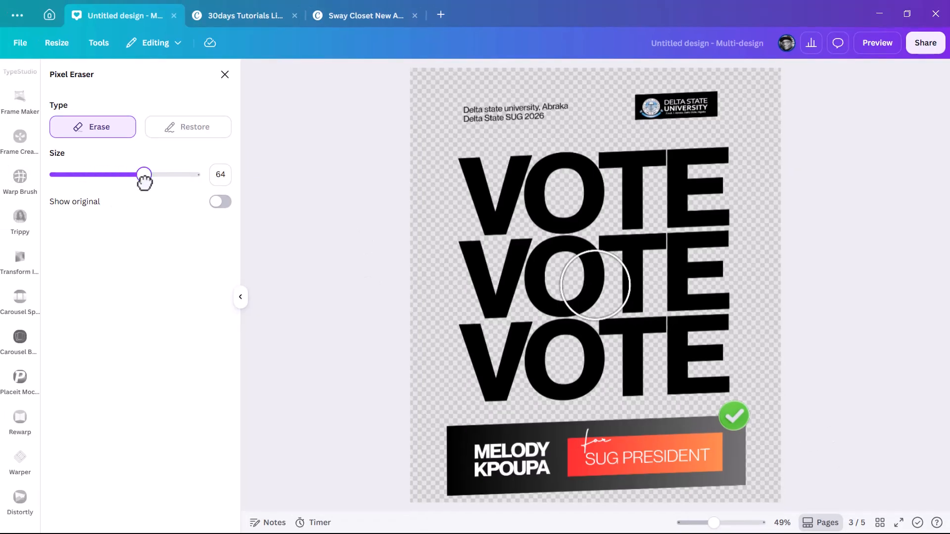
mouse_move(738, 433)
left_mouse_down()
mouse_move(727, 430)
mouse_move(722, 456)
mouse_move(594, 443)
mouse_move(459, 450)
mouse_move(545, 477)
mouse_move(744, 451)
left_mouse_up()
mouse_move(699, 84)
left_mouse_down()
mouse_move(717, 85)
mouse_move(426, 99)
mouse_move(775, 131)
left_mouse_up()
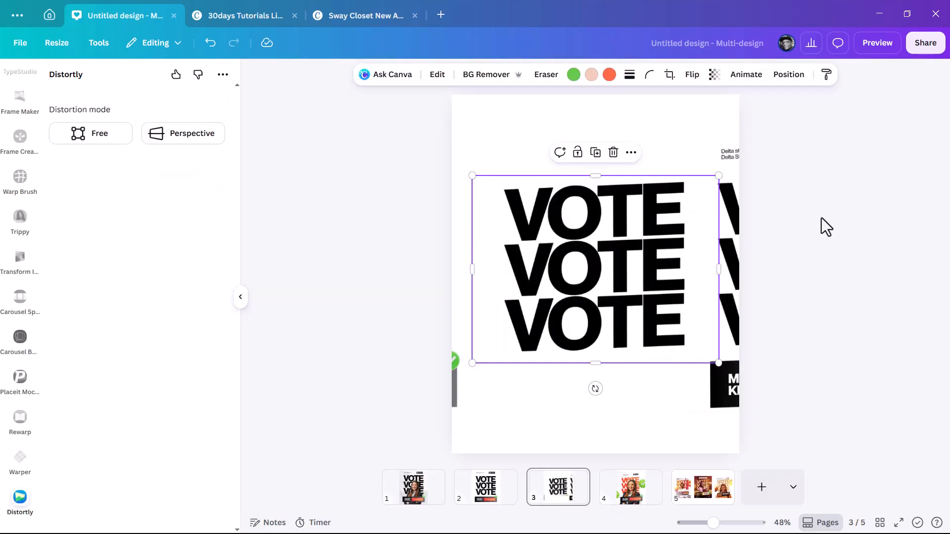
left_click(821, 218)
Align the copy beyond the page's right edge with the VOTE image and crop it to the university header and logo.
left_click(730, 190)
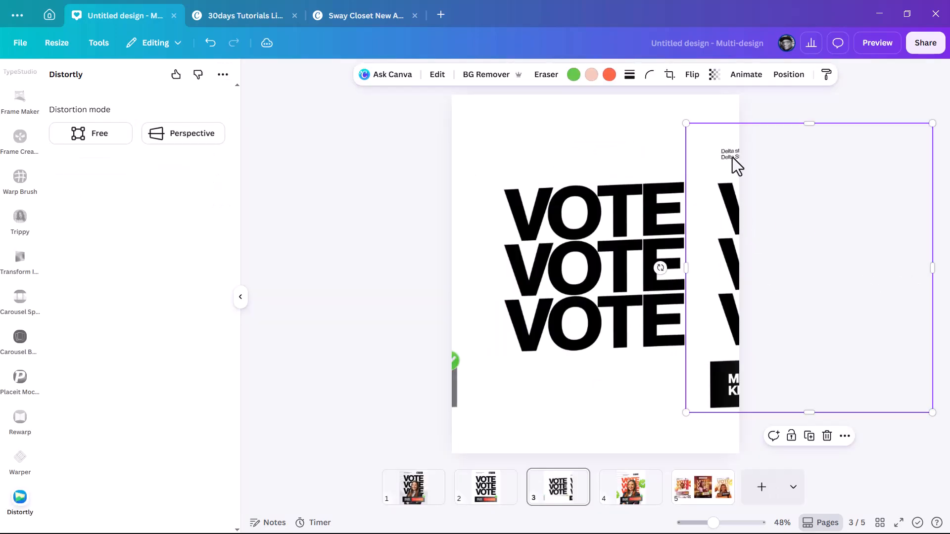
left_click_drag(732, 157, 520, 159)
left_click_drag(605, 418, 602, 169)
Align the copy beyond the page's left edge with the VOTE image and crop it to the candidate banner.
left_click(471, 395)
left_click_drag(470, 394, 697, 398)
left_click_drag(596, 130, 591, 343)
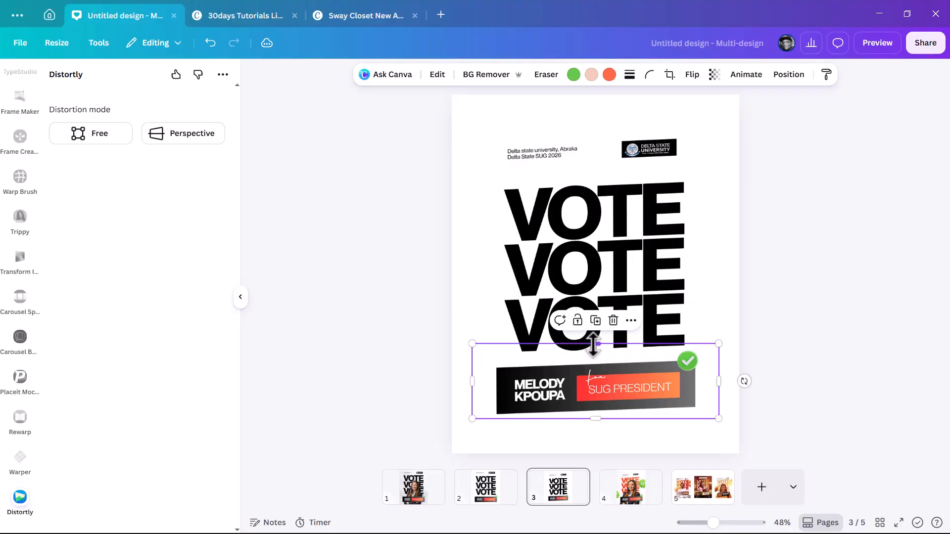
Move the candidate banner image slightly lower and try trimming the VOTE remnants off its upper edge.
left_click_drag(618, 401, 610, 427)
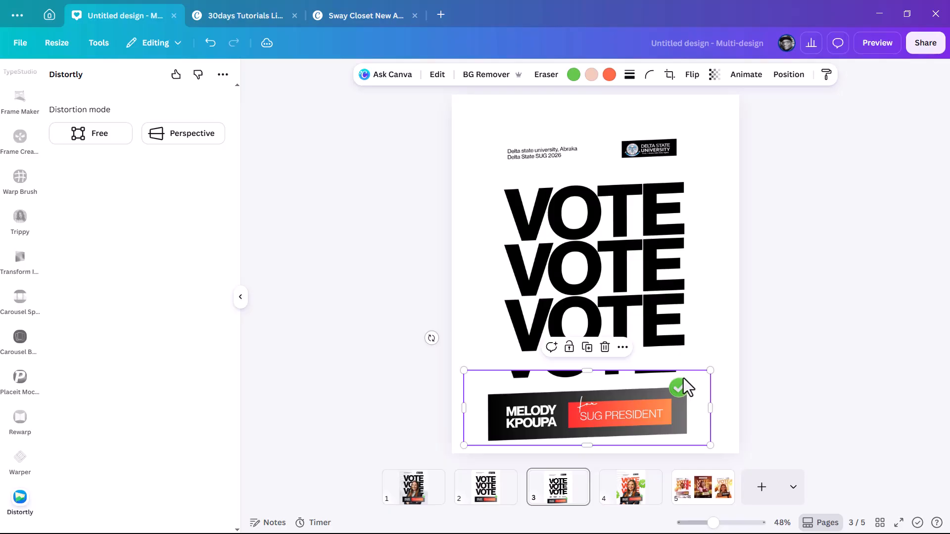
left_click_drag(588, 375, 588, 378)
left_click(476, 370)
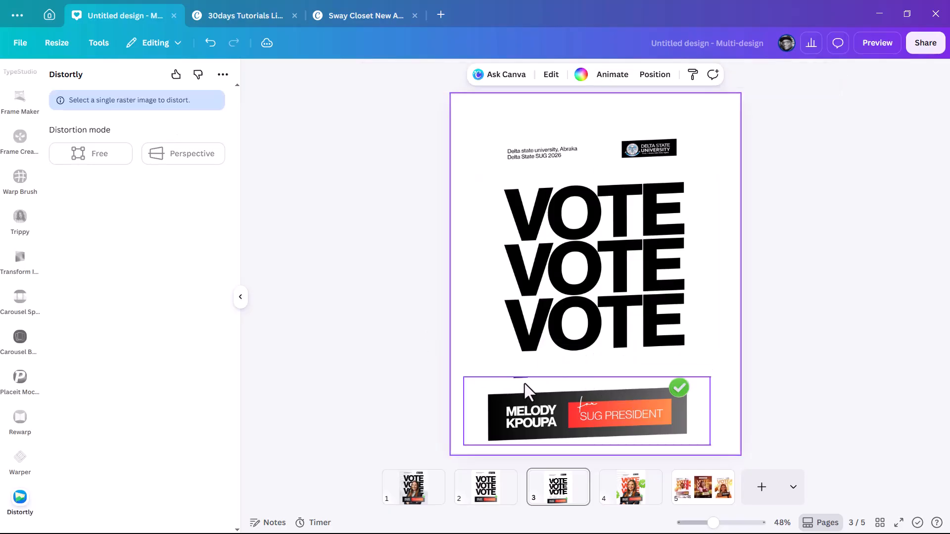
left_click_drag(628, 398, 628, 392)
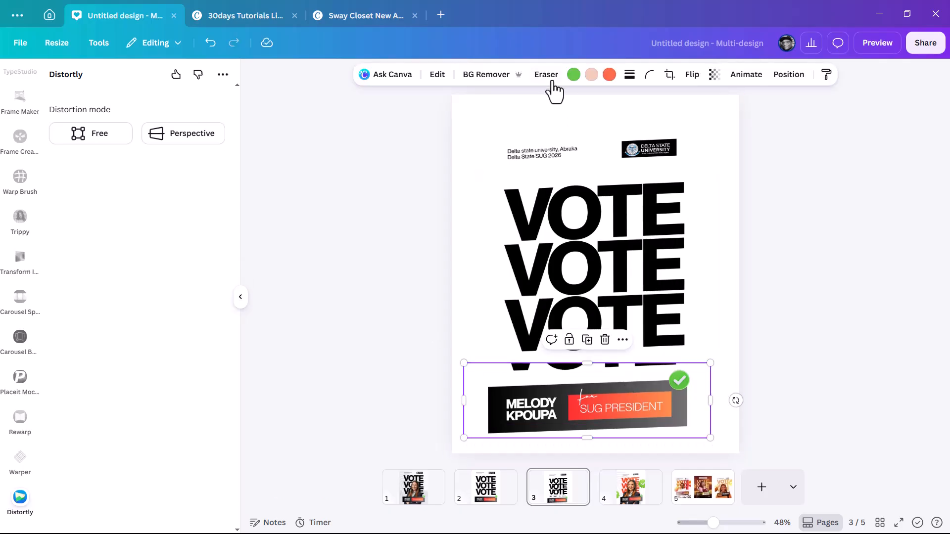
Erase the header and all VOTE text from the candidate banner image with the Pixel Eraser at size 78.
left_click(547, 75)
left_click(543, 126)
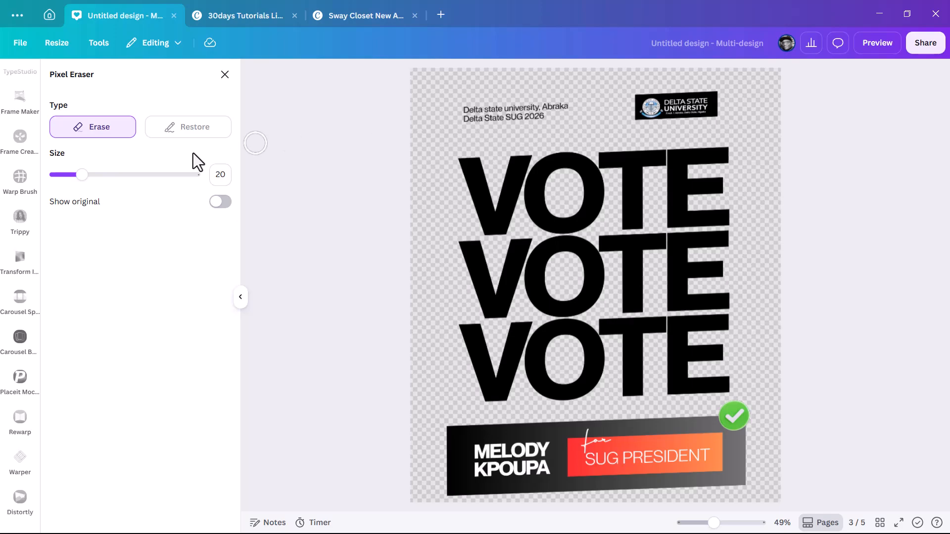
left_click_drag(97, 174, 164, 174)
mouse_move(453, 159)
left_mouse_down()
mouse_move(687, 121)
mouse_move(458, 171)
mouse_move(508, 235)
mouse_move(528, 145)
mouse_move(455, 276)
mouse_move(411, 302)
mouse_move(613, 315)
mouse_move(678, 294)
mouse_move(742, 312)
mouse_move(742, 333)
mouse_move(711, 357)
mouse_move(681, 363)
mouse_move(458, 352)
mouse_move(489, 368)
mouse_move(280, 223)
left_mouse_up()
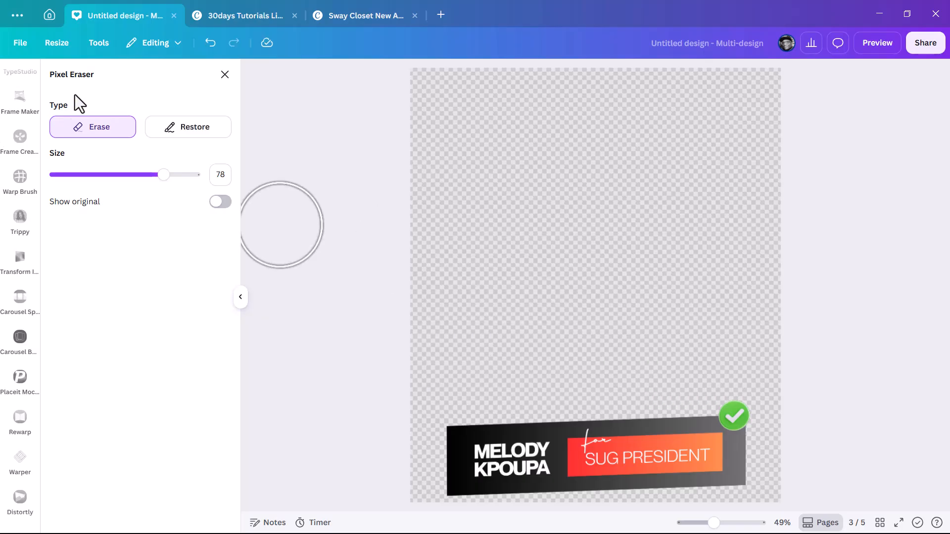
Finish erasing and move the candidate banner image up, centred on the page just below the VOTE lettering.
left_click(224, 74)
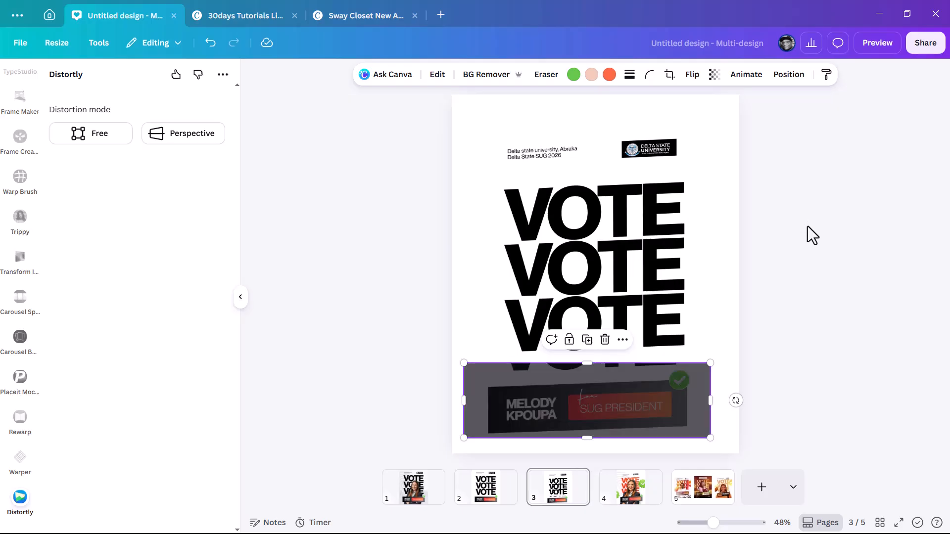
left_click(800, 246)
left_click_drag(639, 410, 647, 397)
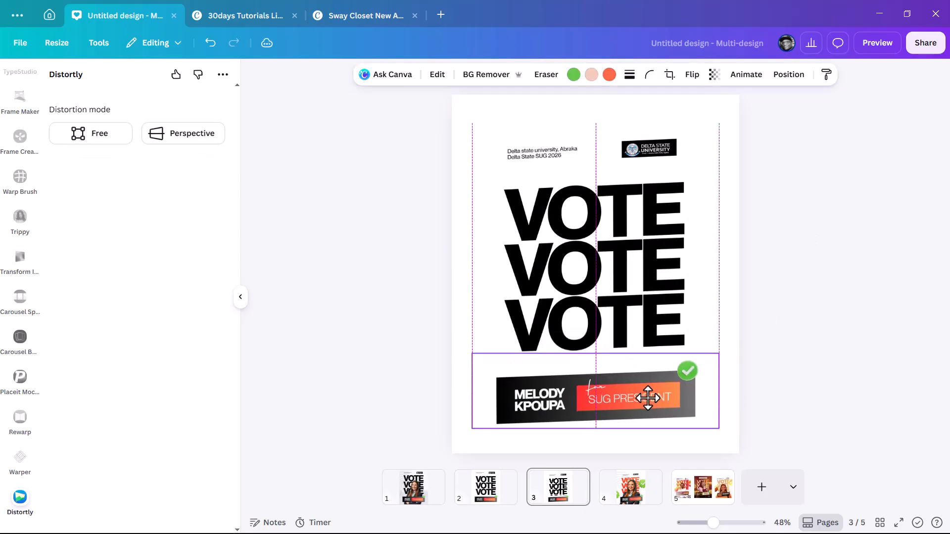
Search the apps for "colour" and open Image Colorizer for the black VOTE image on page 3.
left_click(625, 212)
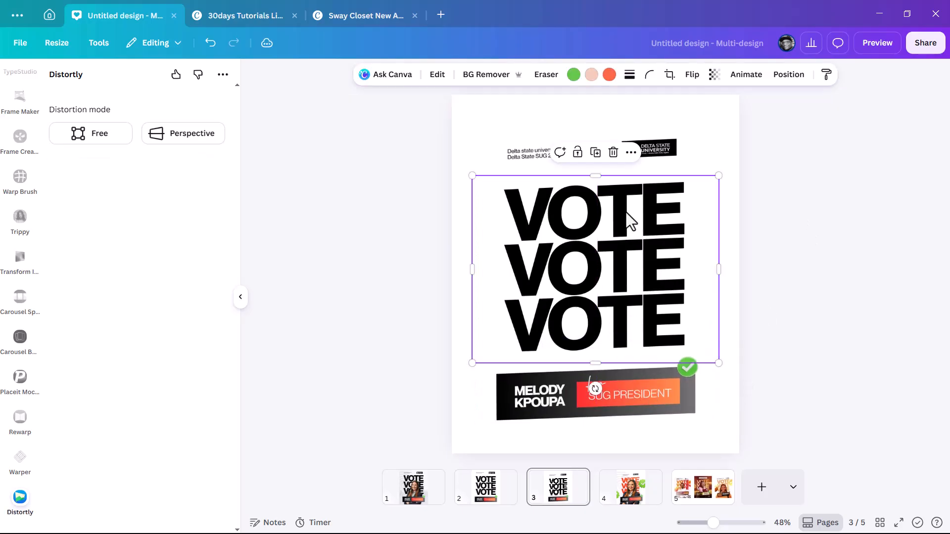
left_click(641, 492)
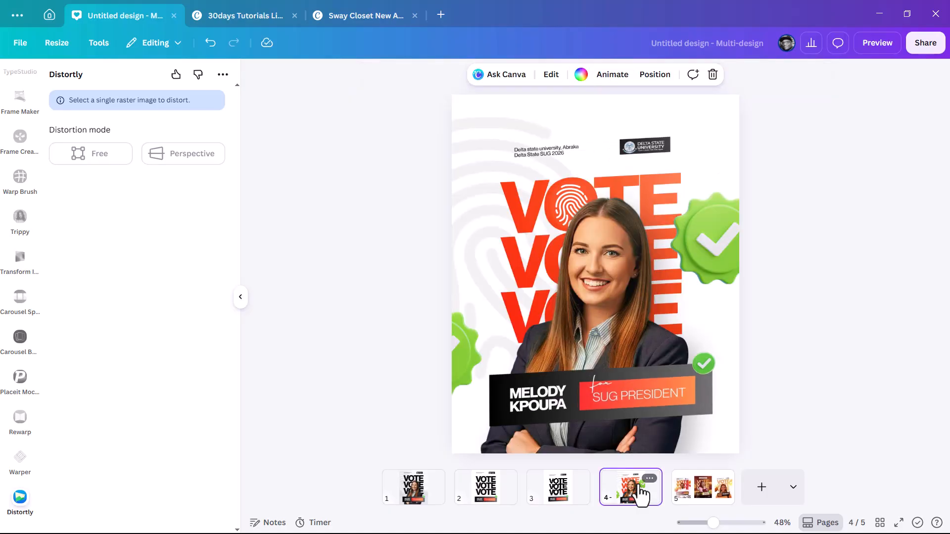
left_click(562, 500)
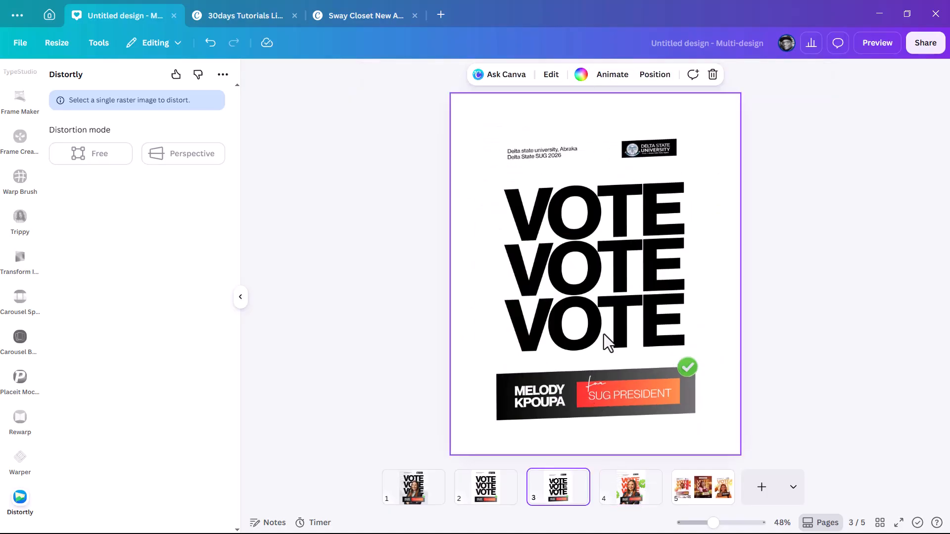
left_click(610, 290)
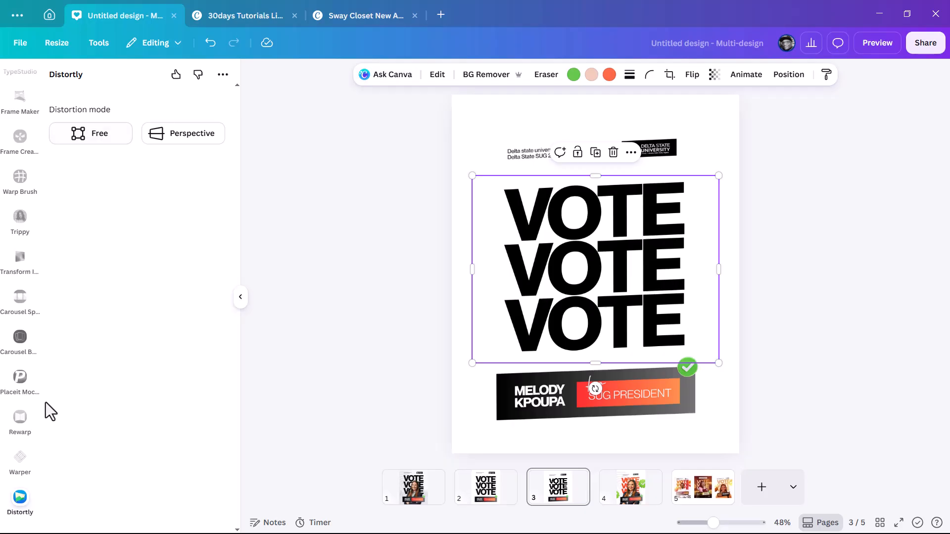
scroll(15, 270, "up", 5)
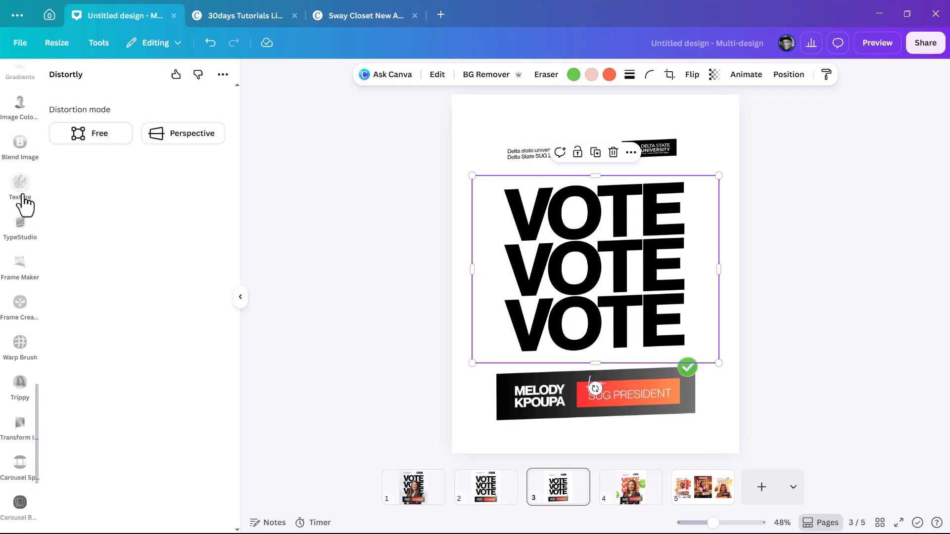
scroll(22, 195, "up", 9)
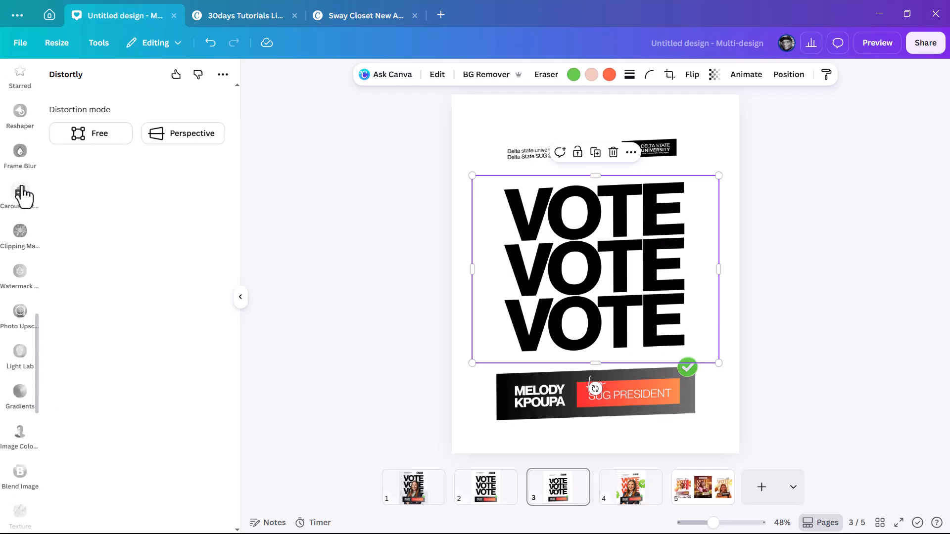
scroll(22, 194, "up", 12)
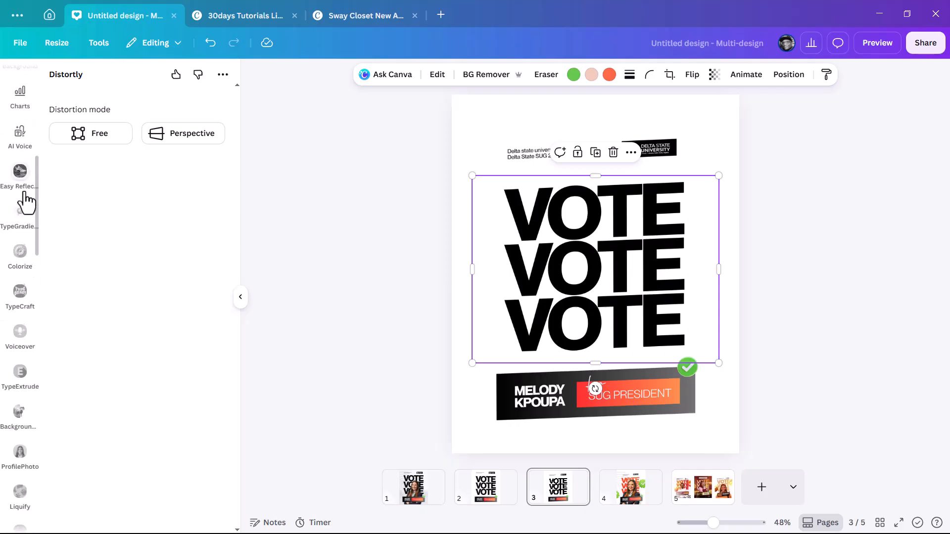
scroll(23, 193, "up", 6)
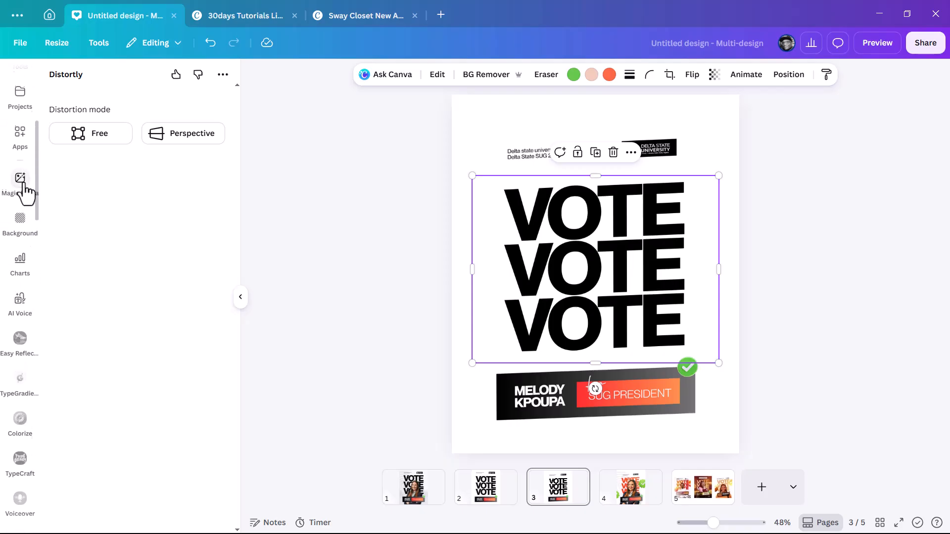
left_click(18, 259)
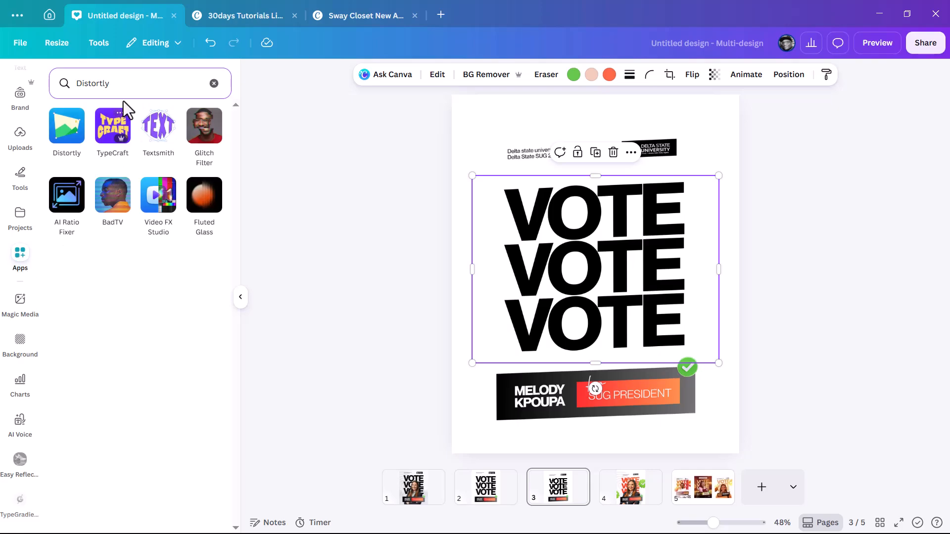
type("c")
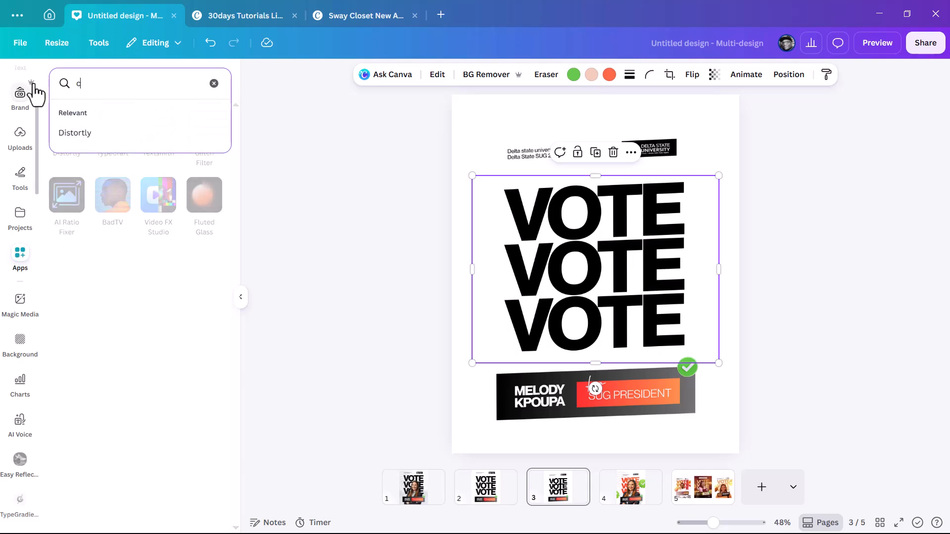
type("olour")
key("Return")
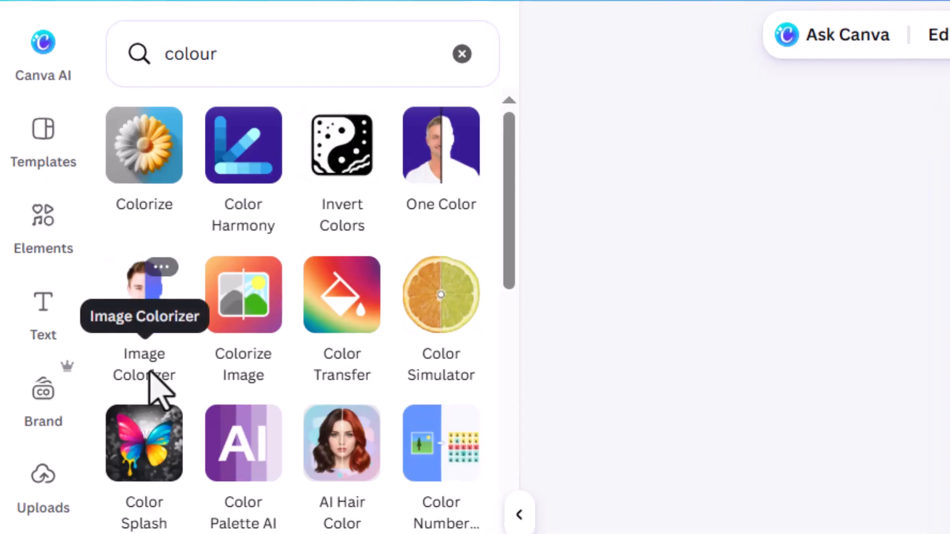
left_click(146, 303)
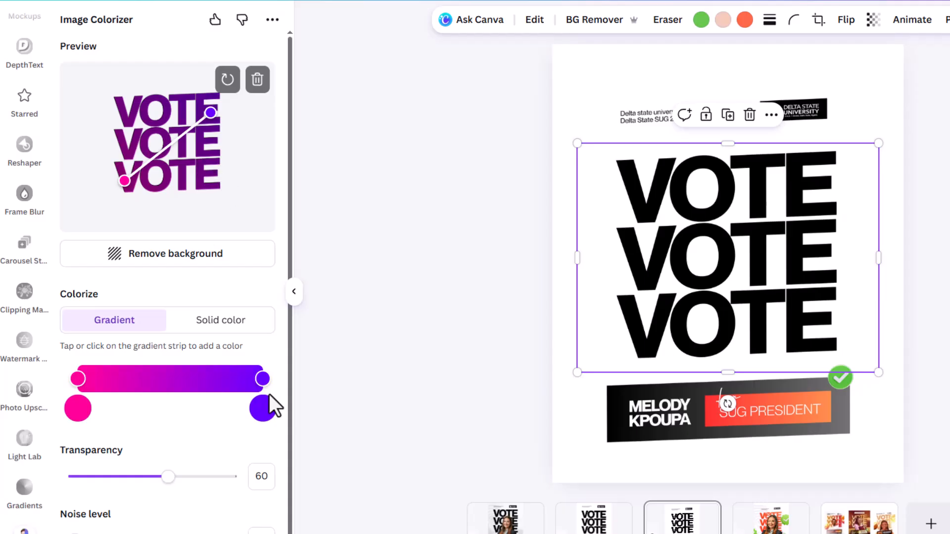
Change the gradient's purple end colour to the orange already used in the design.
left_click(264, 408)
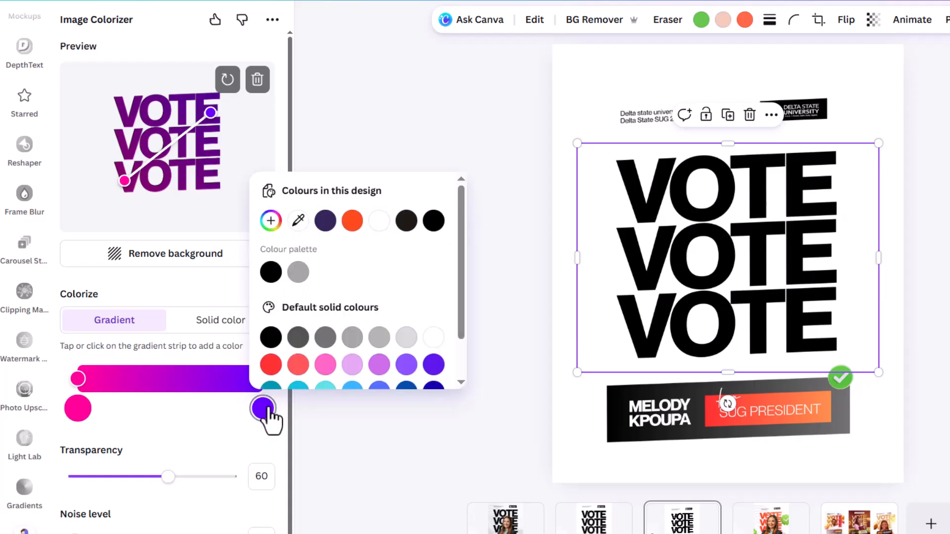
left_click(352, 224)
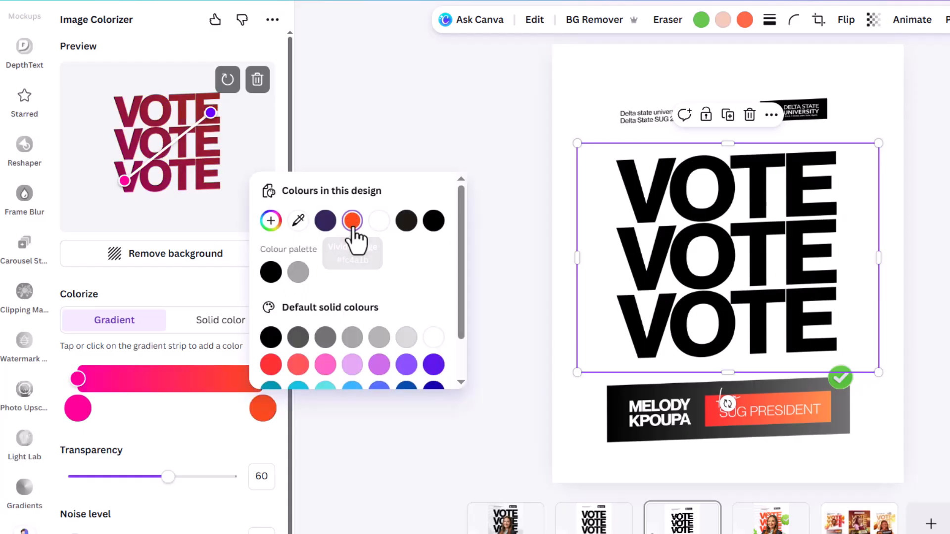
left_click(146, 357)
Change the gradient's pink start colour to pure red, #FF0000.
left_click(79, 409)
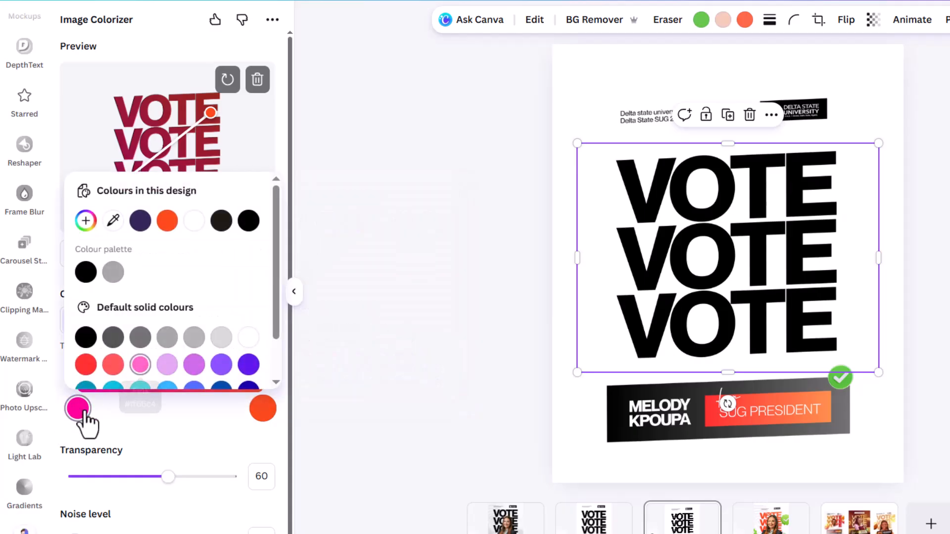
scroll(165, 312, "down", 1)
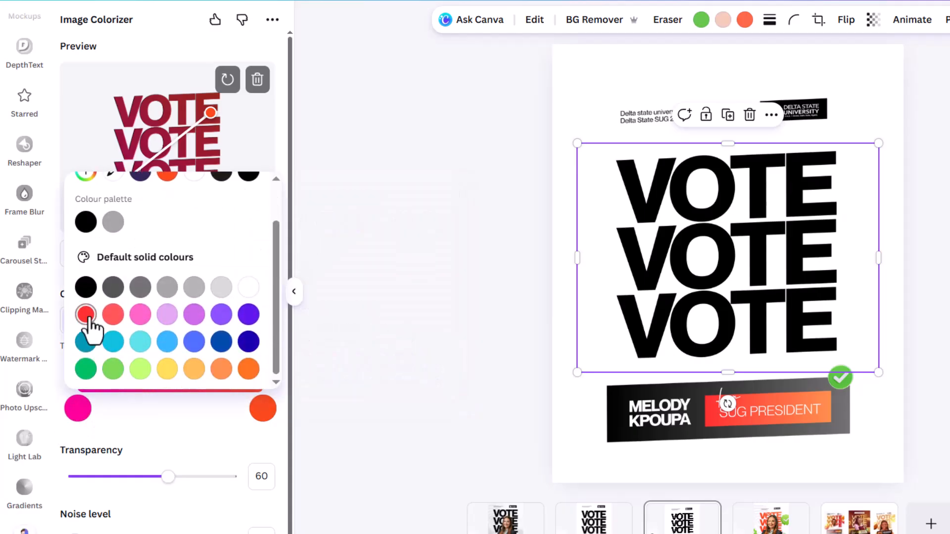
scroll(141, 282, "up", 1)
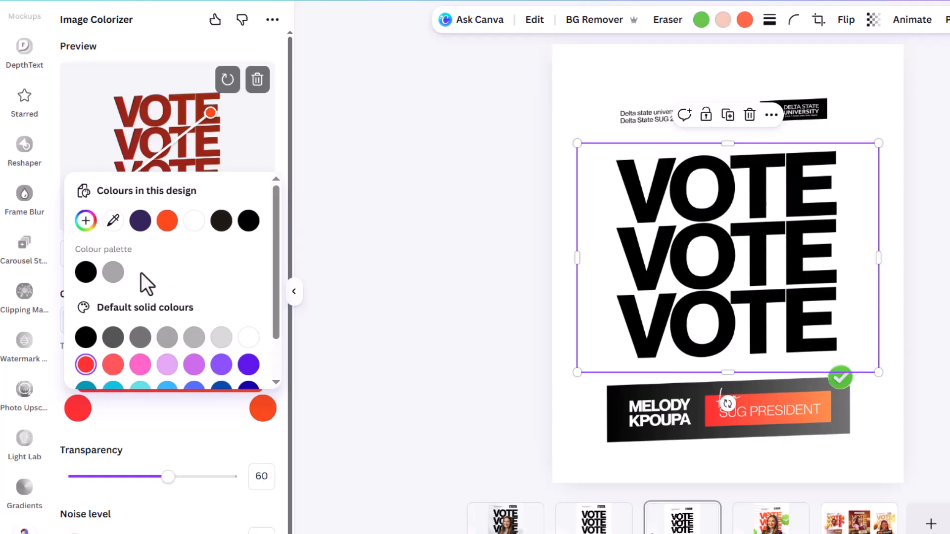
left_click(85, 223)
left_click_drag(245, 250, 300, 252)
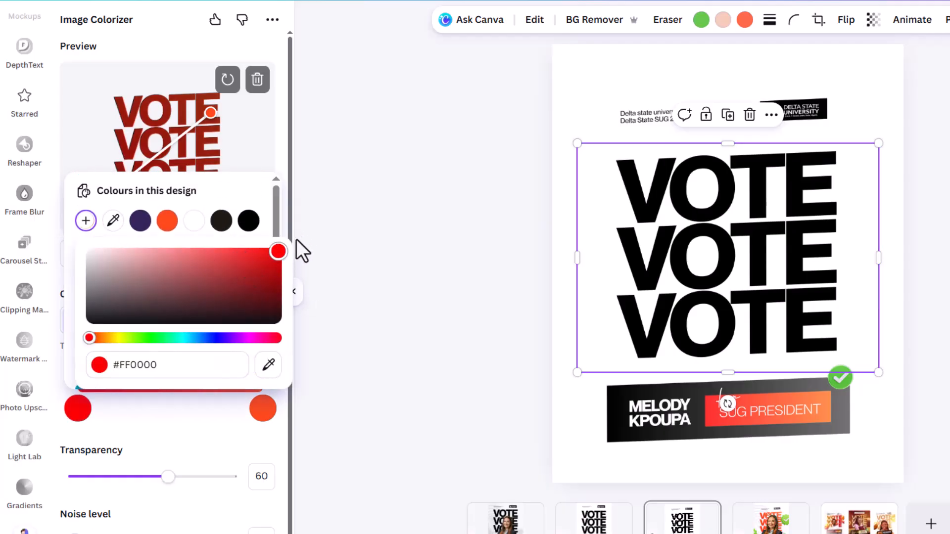
left_click(261, 149)
Set the colorizer's transparency to 100 and noise level to 18, and add the recoloured VOTE image to the design.
scroll(197, 413, "down", 1)
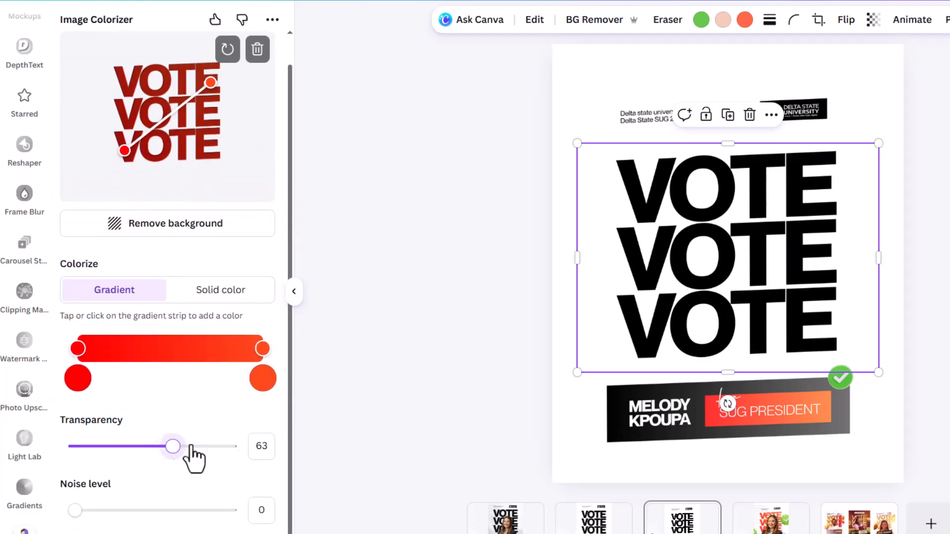
left_click_drag(176, 446, 327, 440)
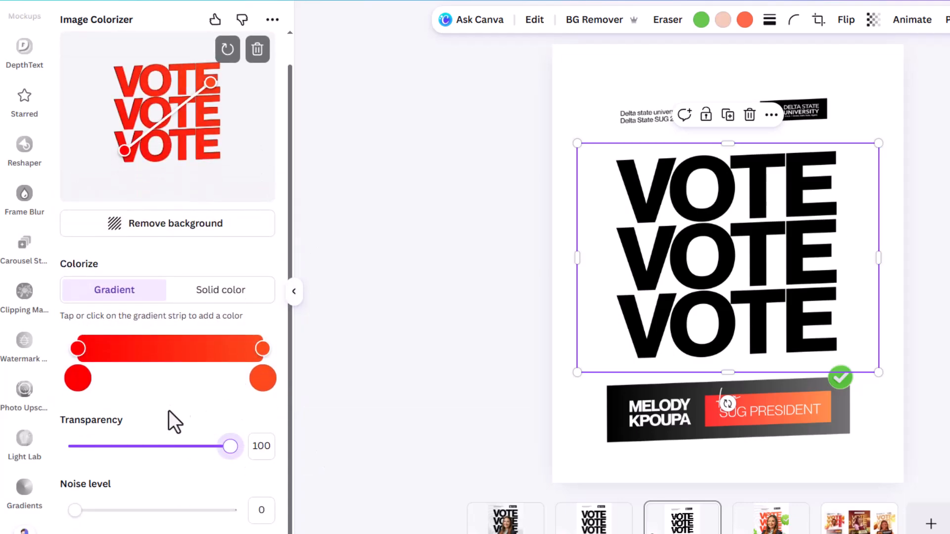
left_click_drag(75, 510, 102, 515)
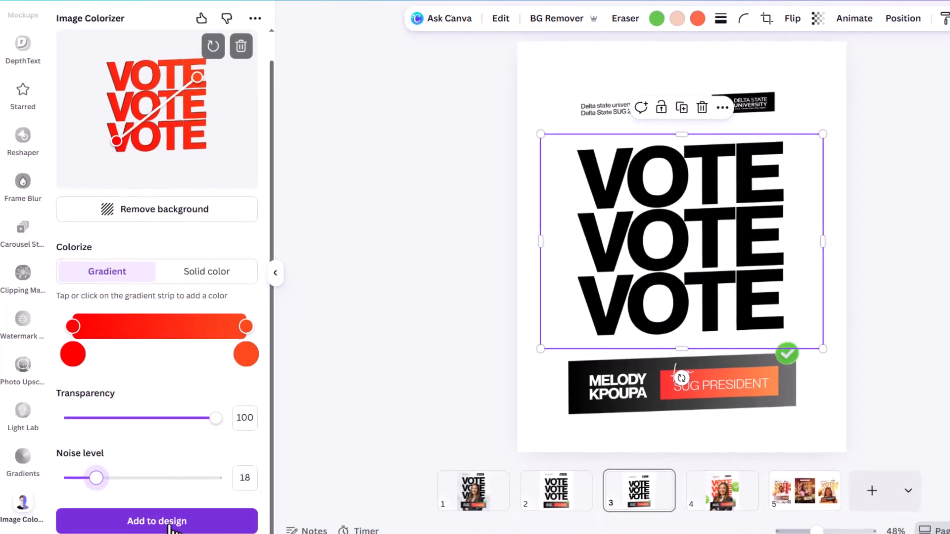
left_click(167, 512)
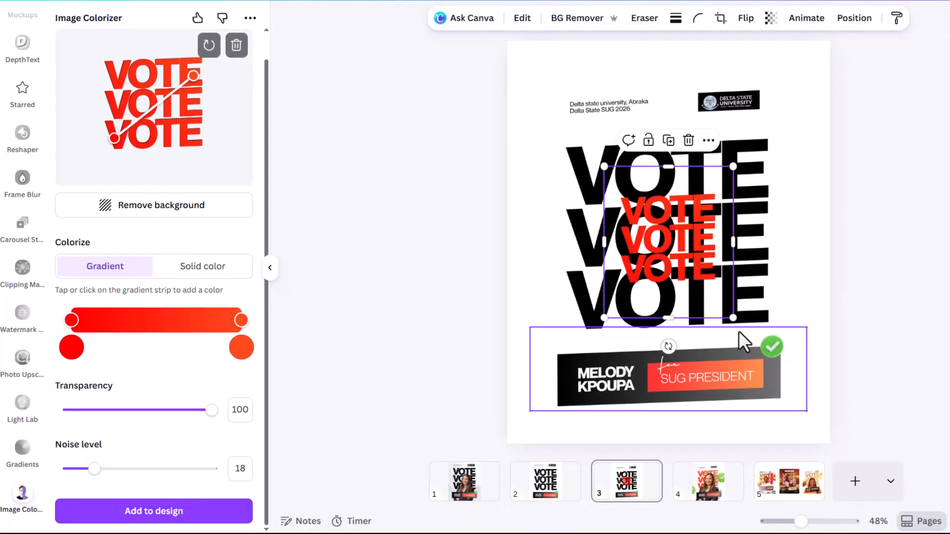
Enlarge the red VOTE image to cover the black lettering exactly and delete the black VOTE layer beneath it.
left_click_drag(734, 319, 861, 358)
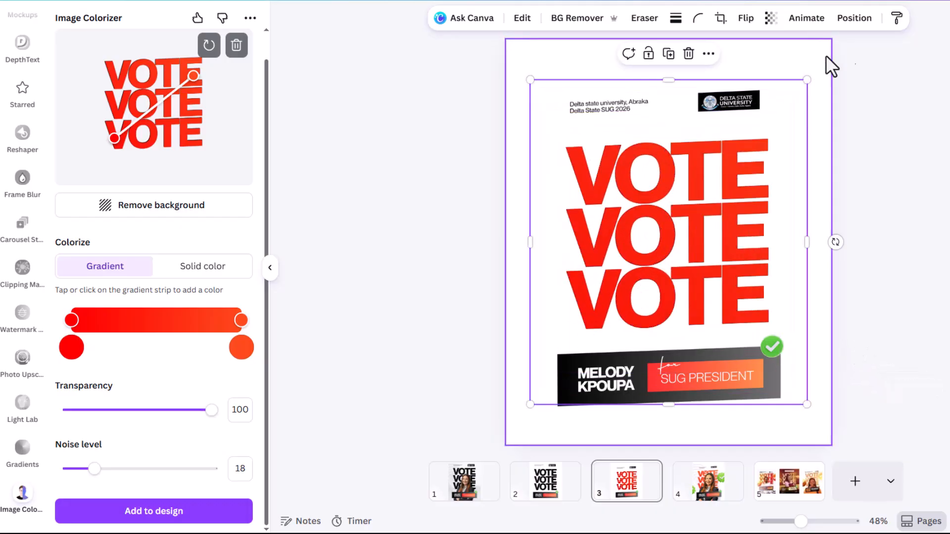
left_click(854, 19)
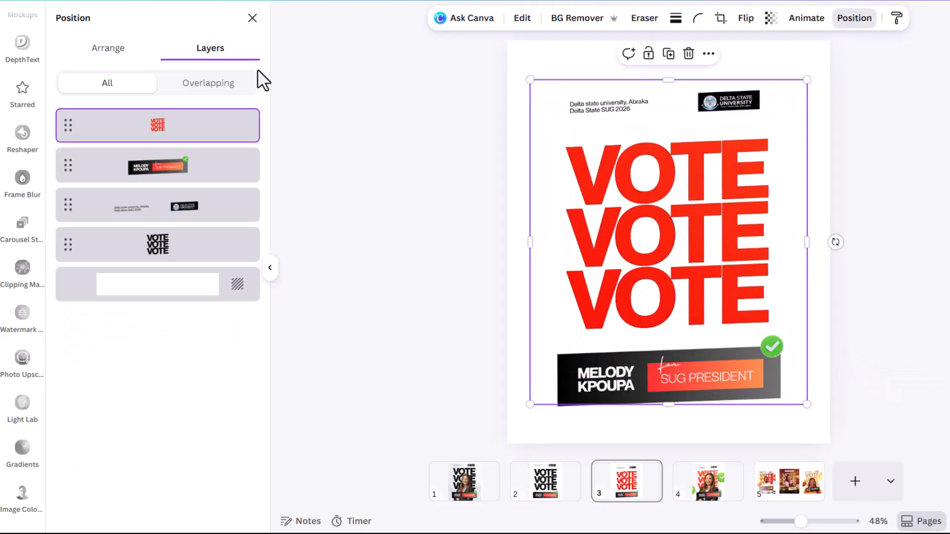
left_click(110, 49)
left_click(196, 60)
left_click(171, 250)
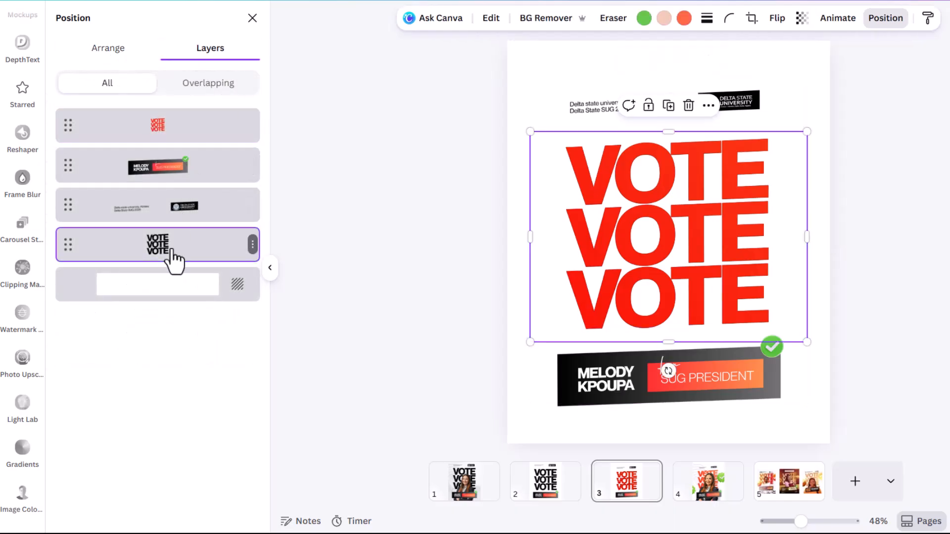
key("Delete")
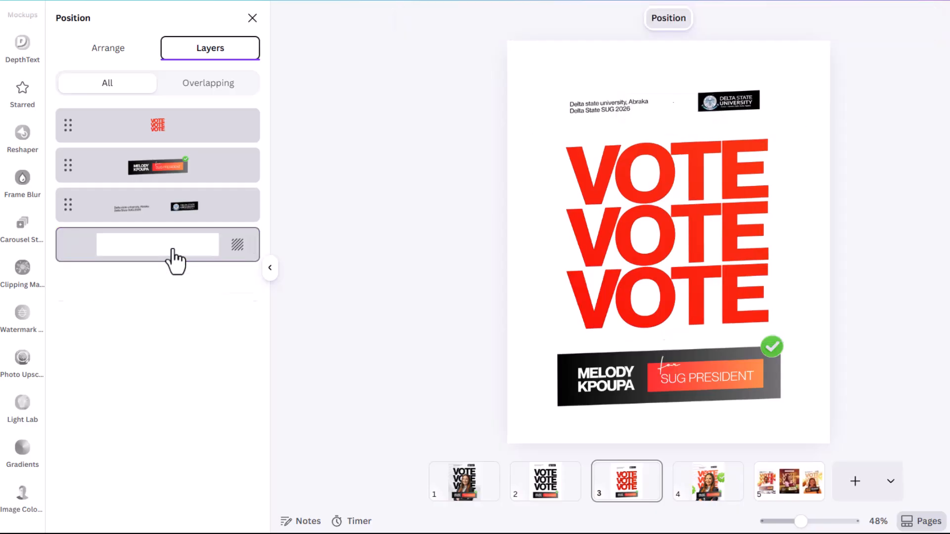
left_click(946, 190)
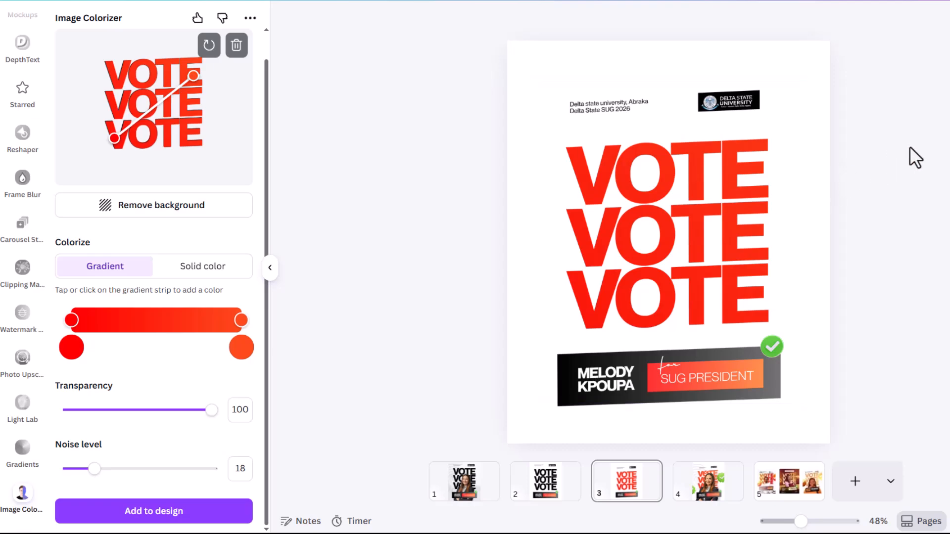
Add a circle to the page and fill it with the red sampled from the VOTE lettering.
key("c")
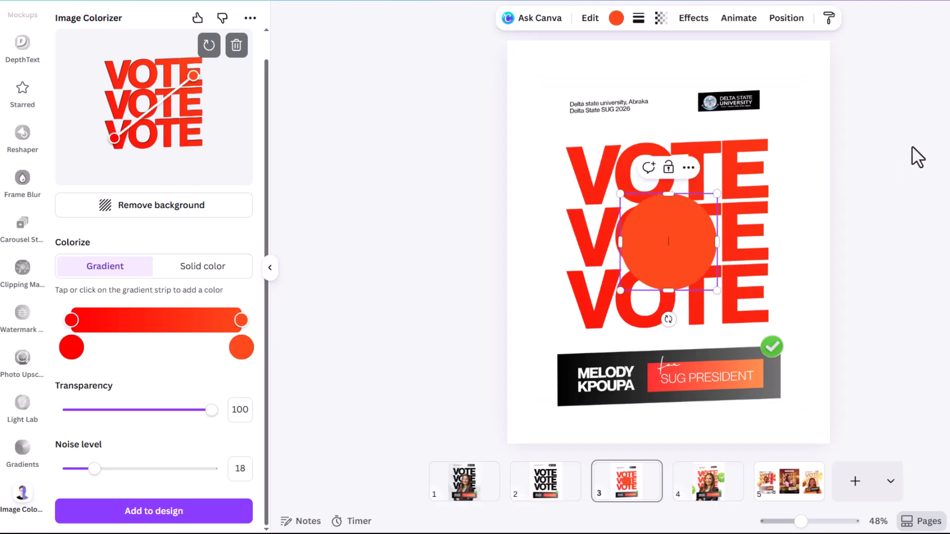
left_click(616, 18)
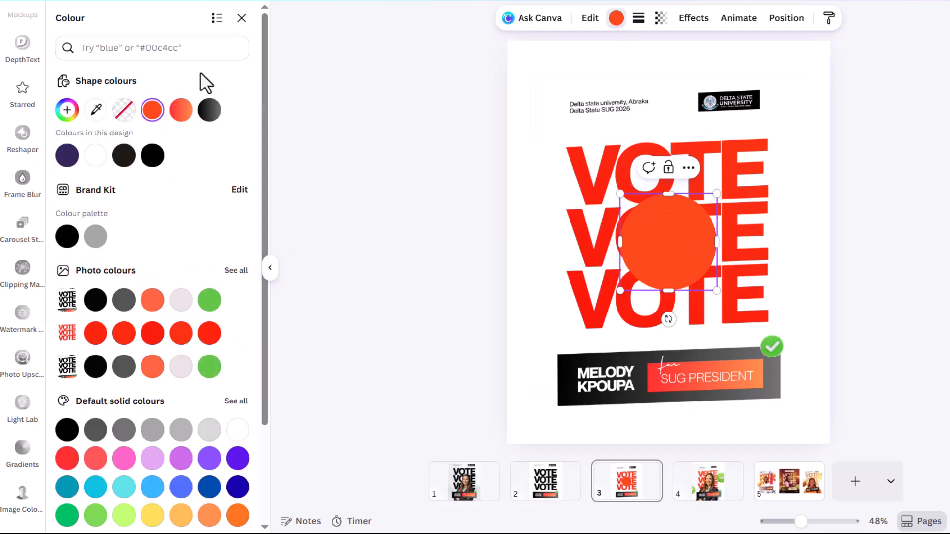
left_click(97, 111)
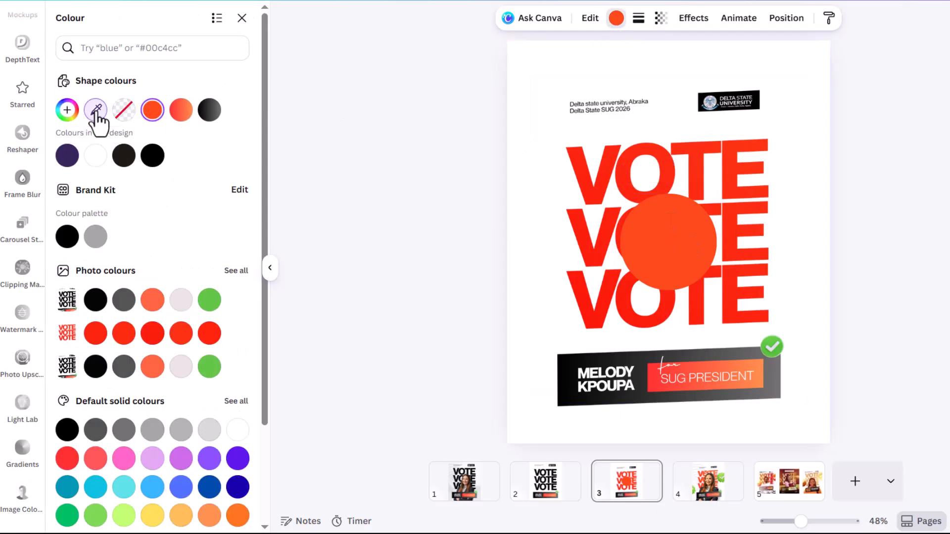
left_click(626, 167)
Shrink the circle to about 160 wide and high and place it over the hole of the topmost VOTE's O.
scroll(695, 242, "up", 3)
scroll(695, 243, "up", 2)
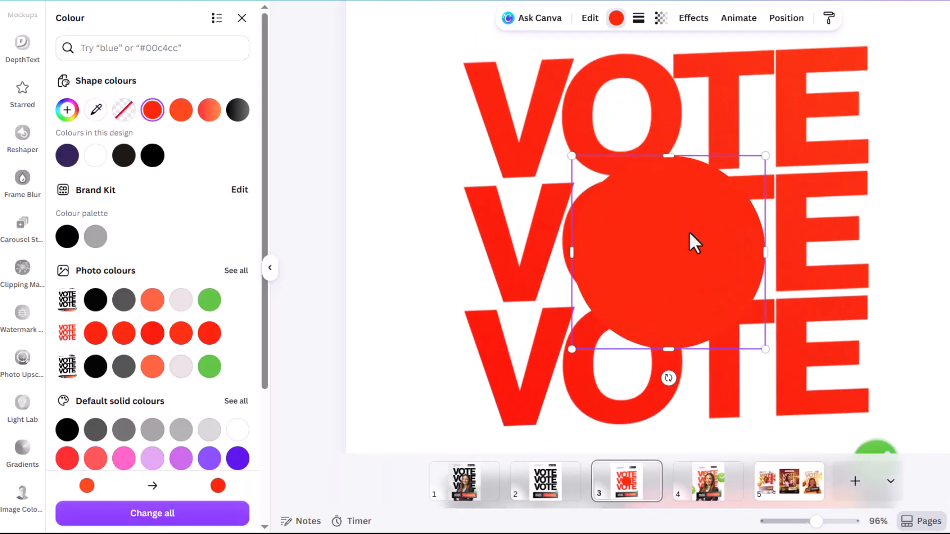
left_click_drag(759, 345, 668, 253)
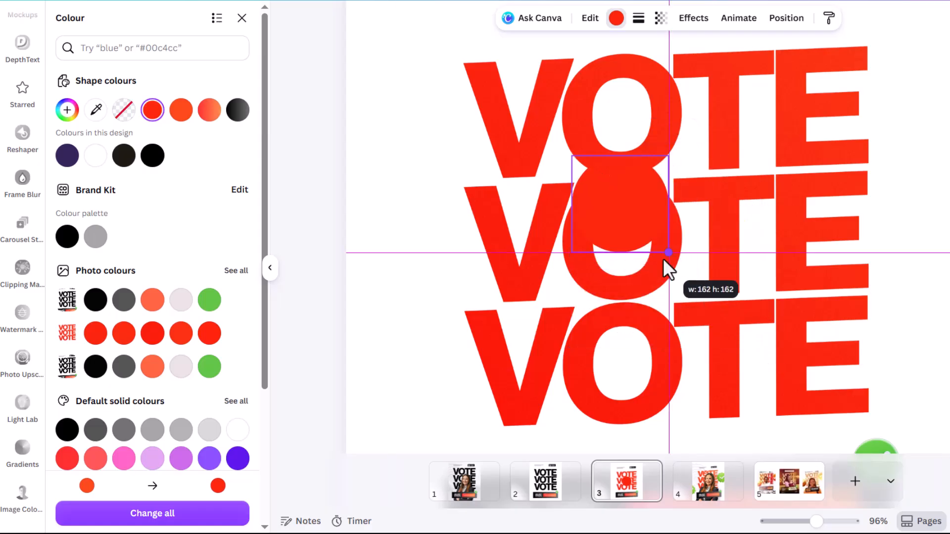
left_click(671, 200)
left_click_drag(633, 204, 633, 113)
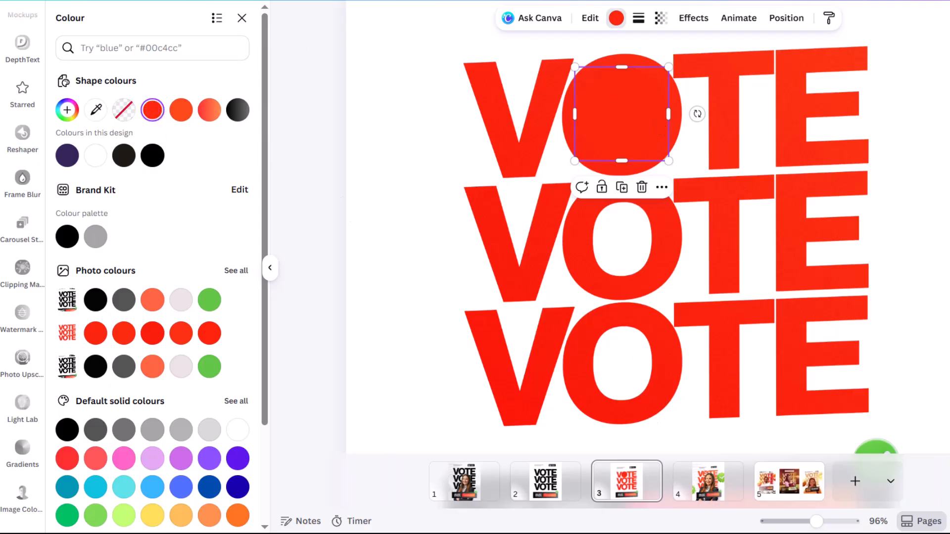
Add the bold fingerprint graphic from the finger print results and shrink it to fit inside the filled O of the topmost VOTE.
scroll(20, 79, "up", 15)
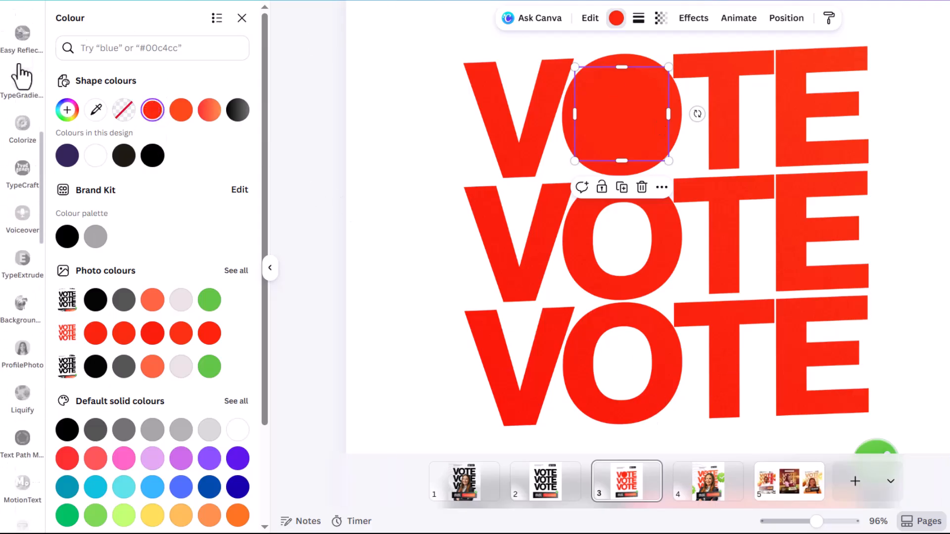
scroll(19, 82, "up", 5)
left_click(21, 81)
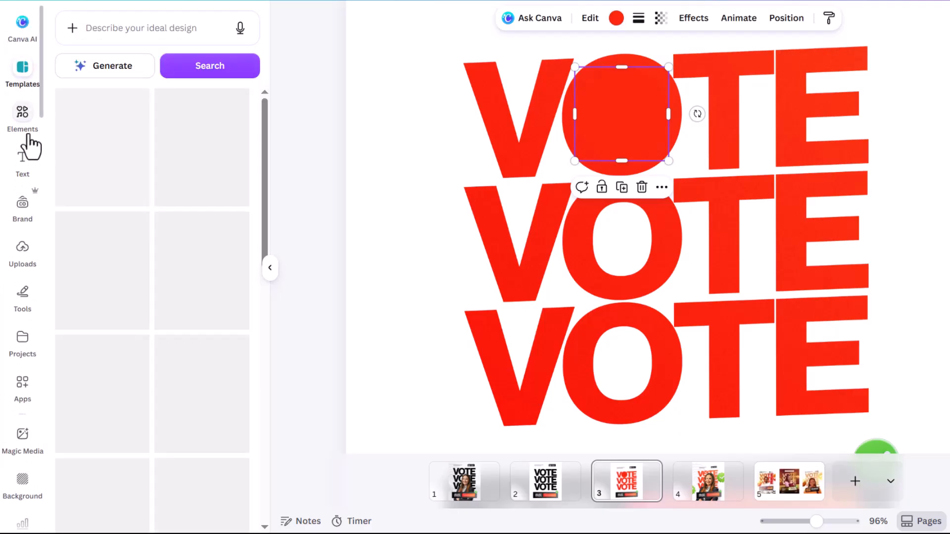
left_click(24, 118)
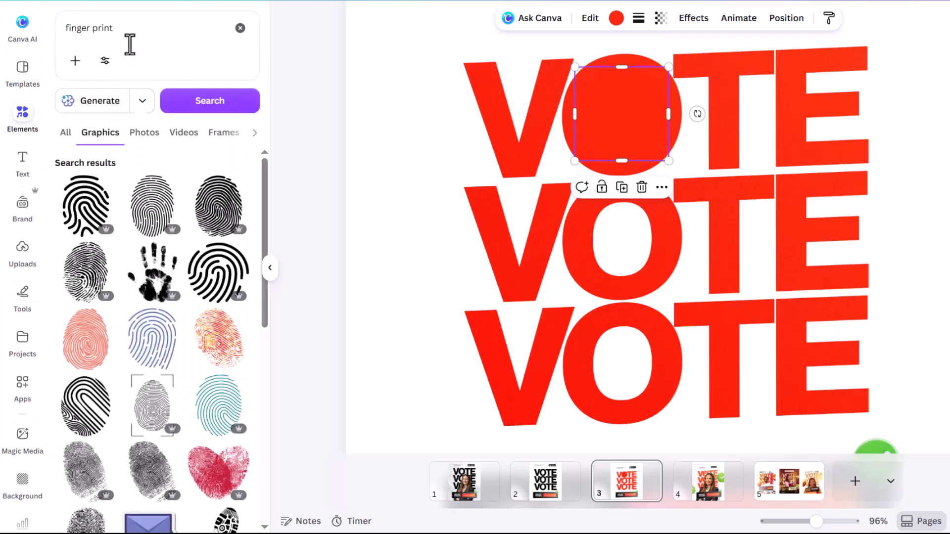
left_click(86, 204)
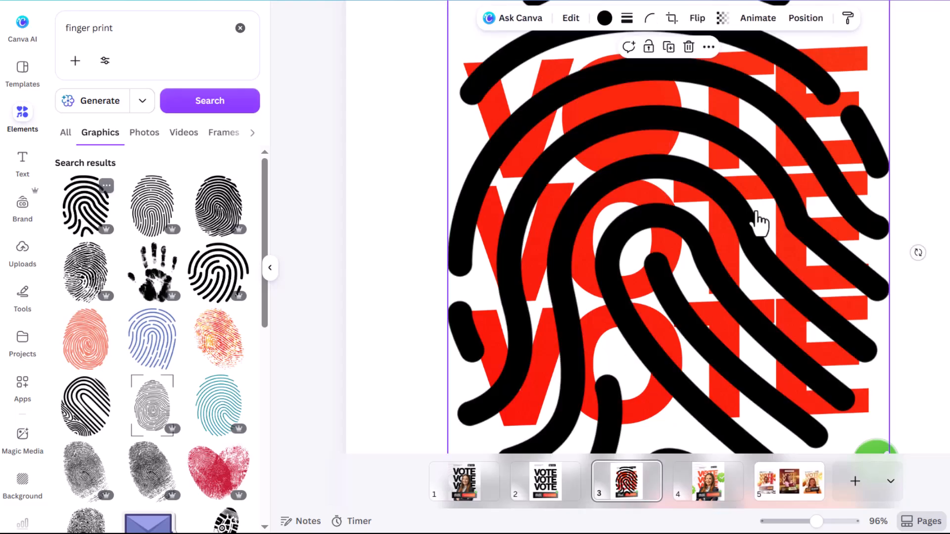
left_click_drag(860, 245, 834, 194)
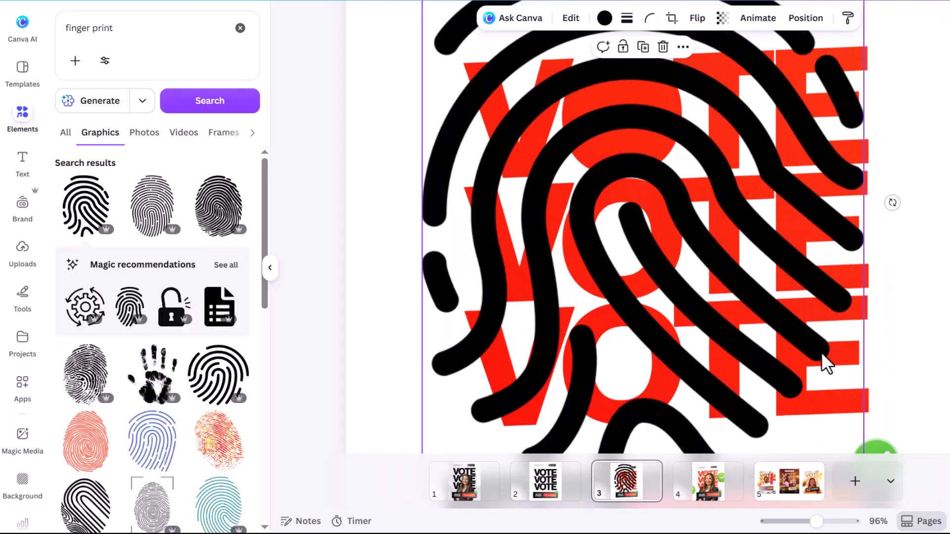
left_click_drag(823, 357, 788, 284)
left_click_drag(830, 422, 647, 173)
left_click_drag(602, 135, 612, 114)
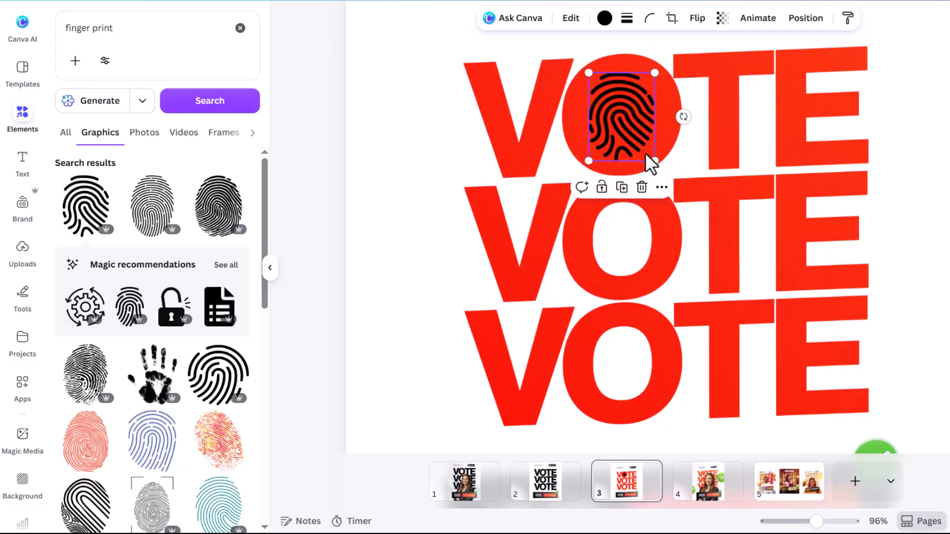
left_click_drag(653, 163, 658, 166)
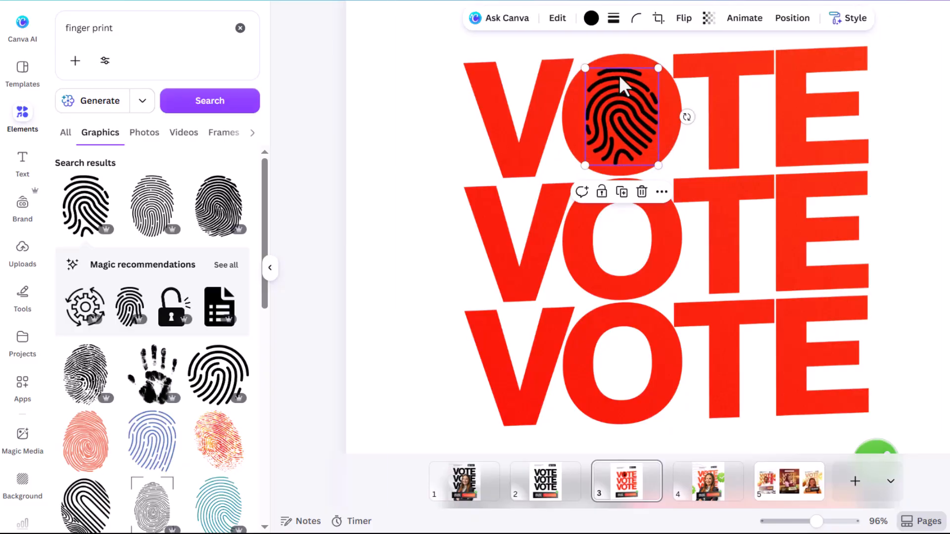
Recolour the fingerprint on the filled O to white and deselect it.
left_click(590, 27)
left_click(123, 114)
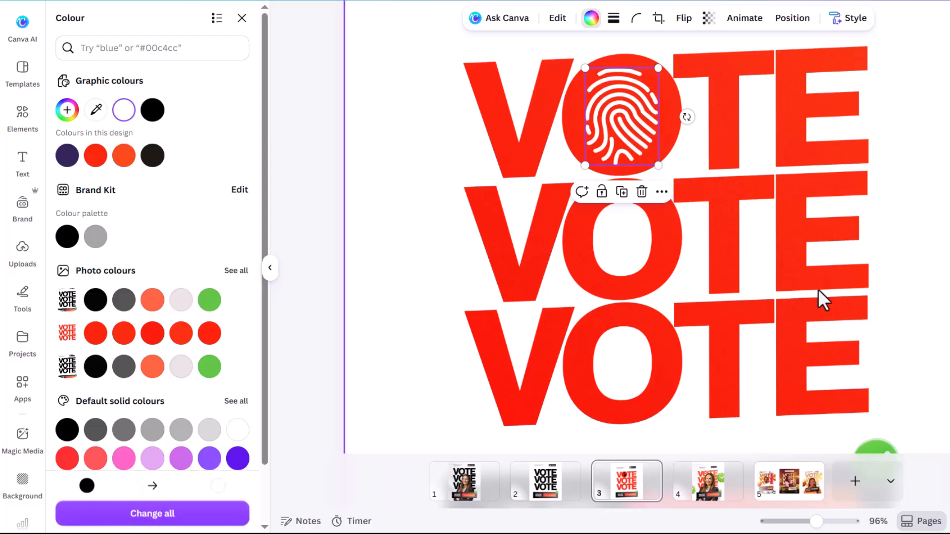
scroll(817, 219, "down", 5)
key("Escape")
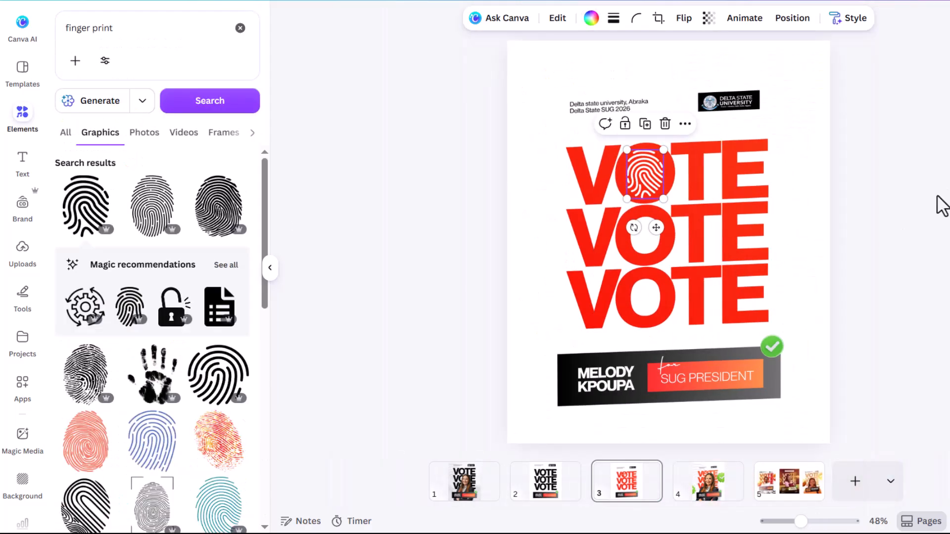
left_click(943, 205)
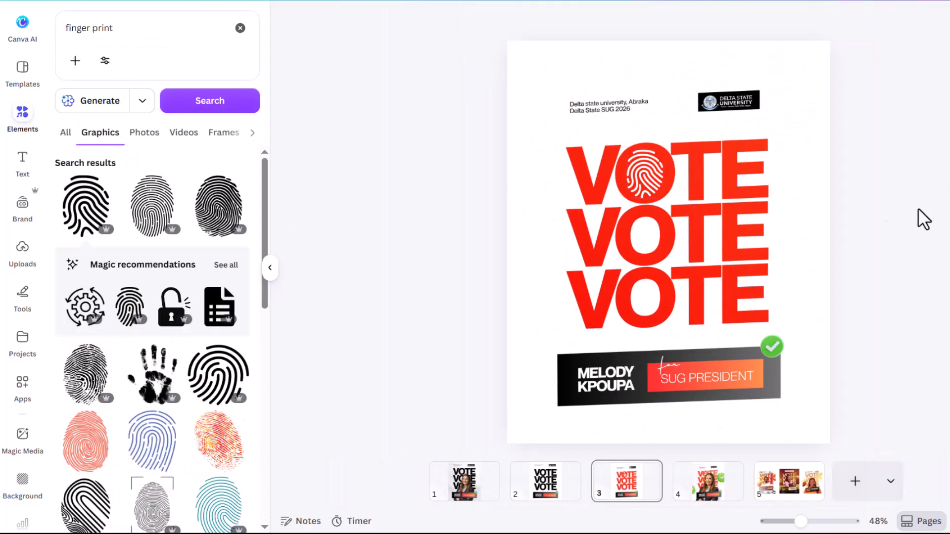
Copy the woman's cutout photo from page 1 and paste it onto page 3.
left_click(470, 499)
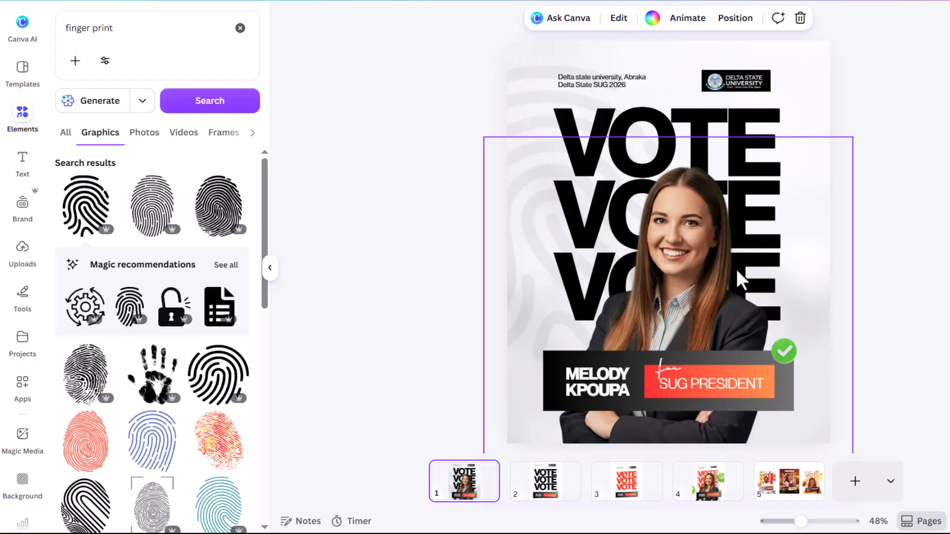
left_click(722, 267)
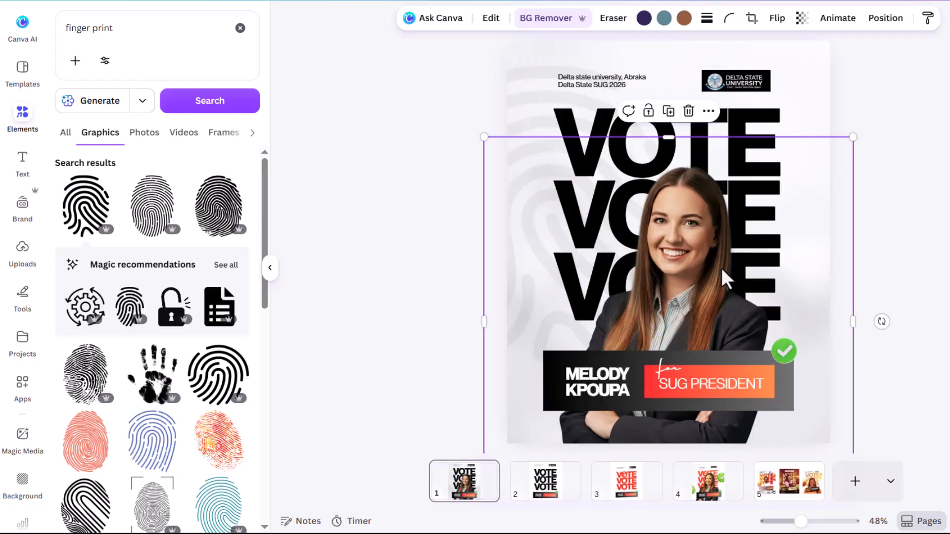
left_click(624, 485)
key("ctrl+v")
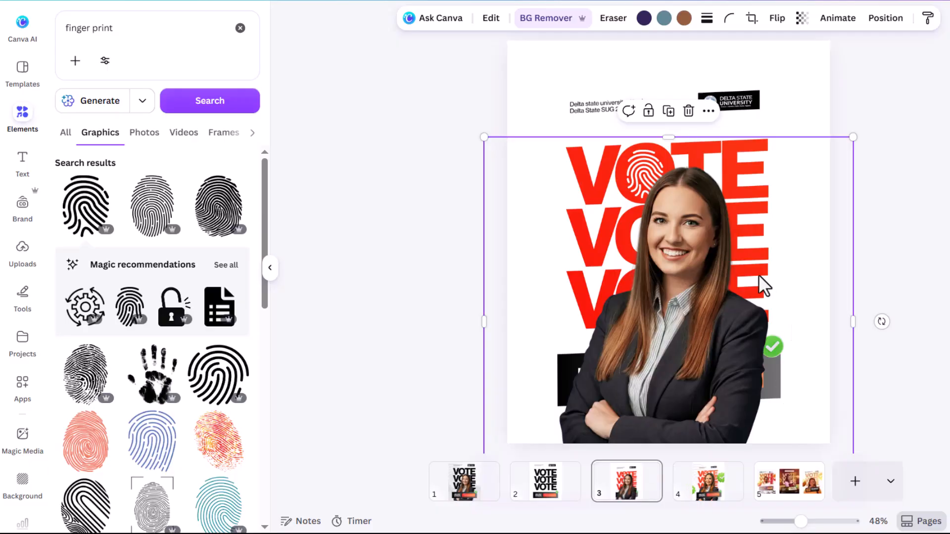
Move the woman's photo layer below the VOTE lettering layer.
scroll(758, 274, "up", 2)
scroll(743, 269, "down", 1)
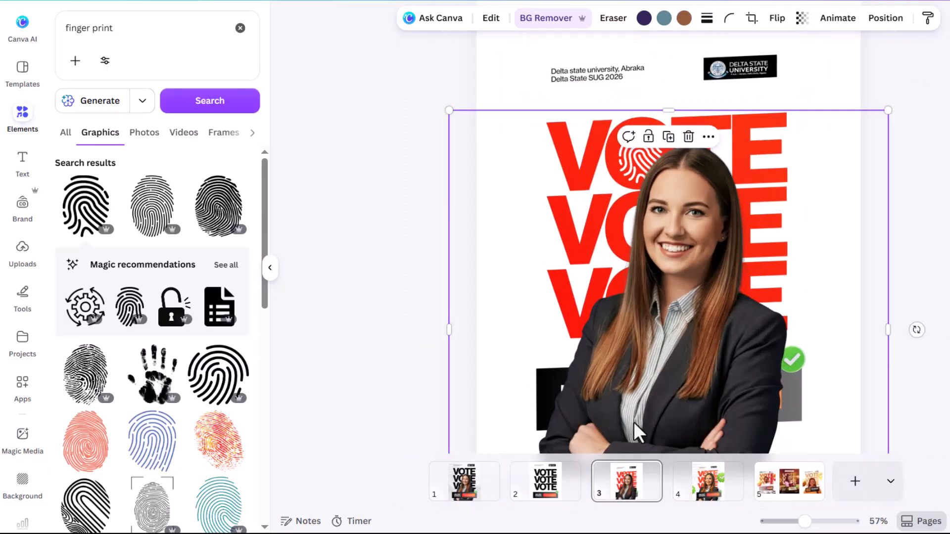
left_click(884, 20)
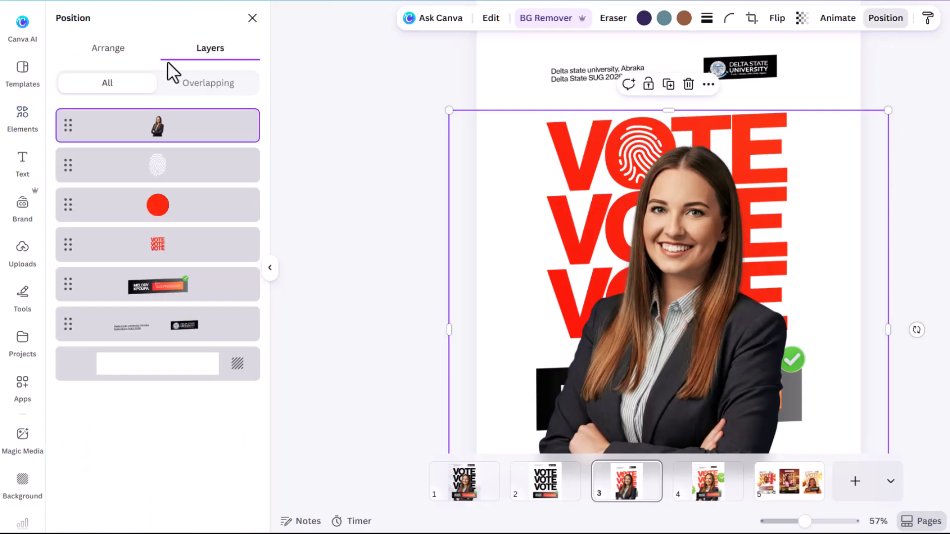
left_click_drag(193, 131, 193, 255)
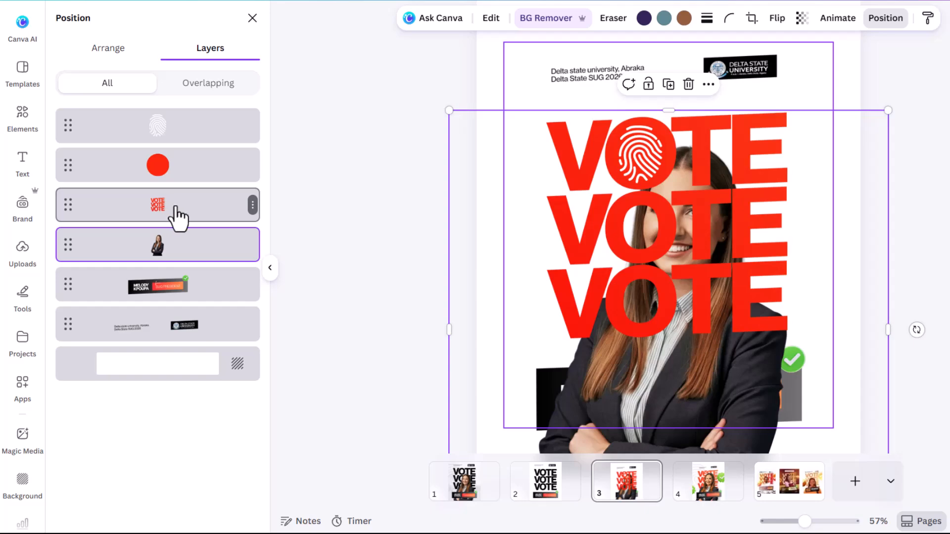
Group the fingerprint, red circle and VOTE lettering layers and place the group directly behind the woman's photo.
left_click(175, 208)
left_click(184, 129, "shift")
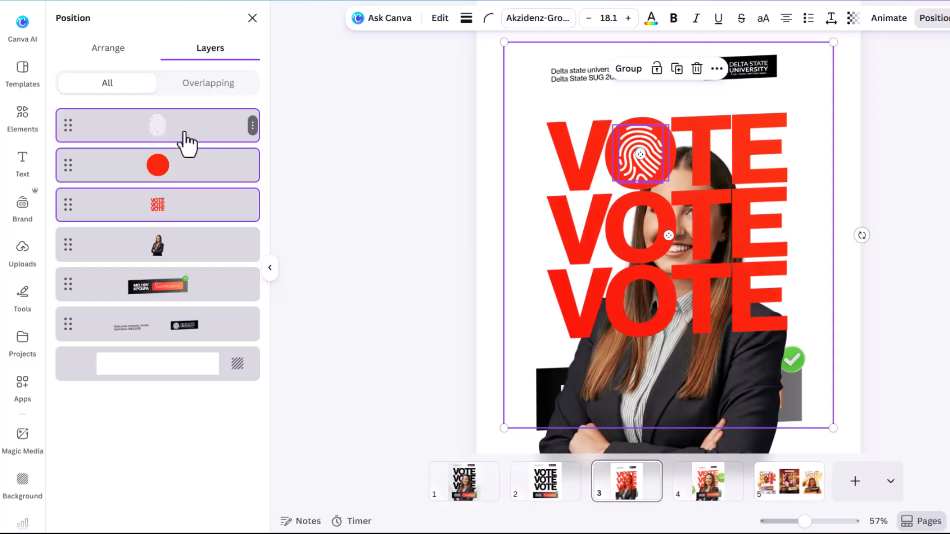
key("ctrl+g")
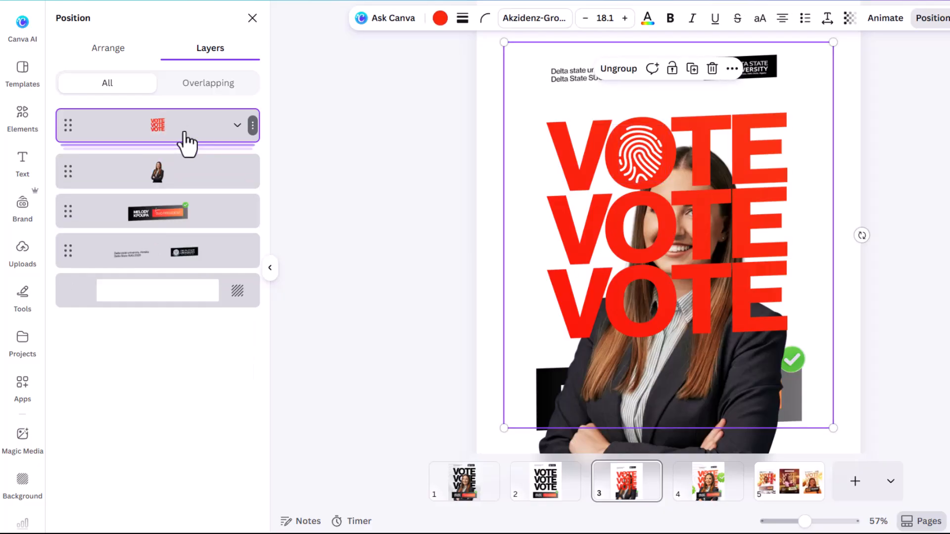
left_click_drag(179, 146, 176, 187)
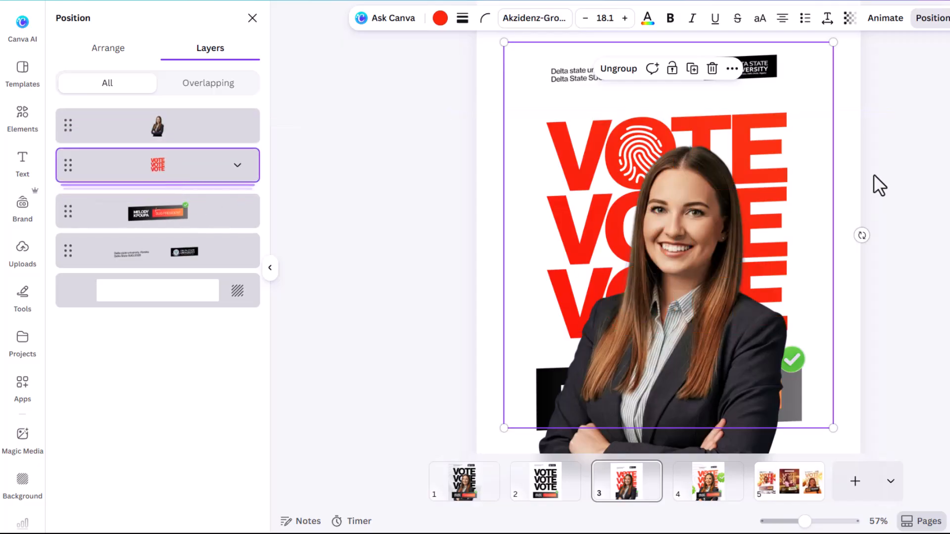
Bring the candidate name banner layer in front of the woman's photo.
left_click(209, 220)
left_click_drag(210, 229, 243, 143)
left_click(939, 298)
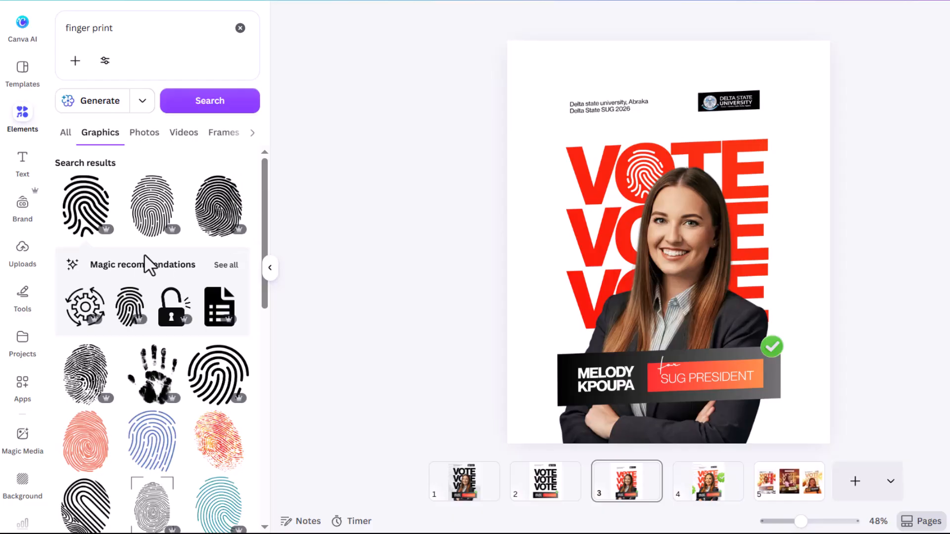
Add another bold fingerprint graphic, enlarge it to most of the page height and place it hanging off the page's left edge.
left_click(74, 213)
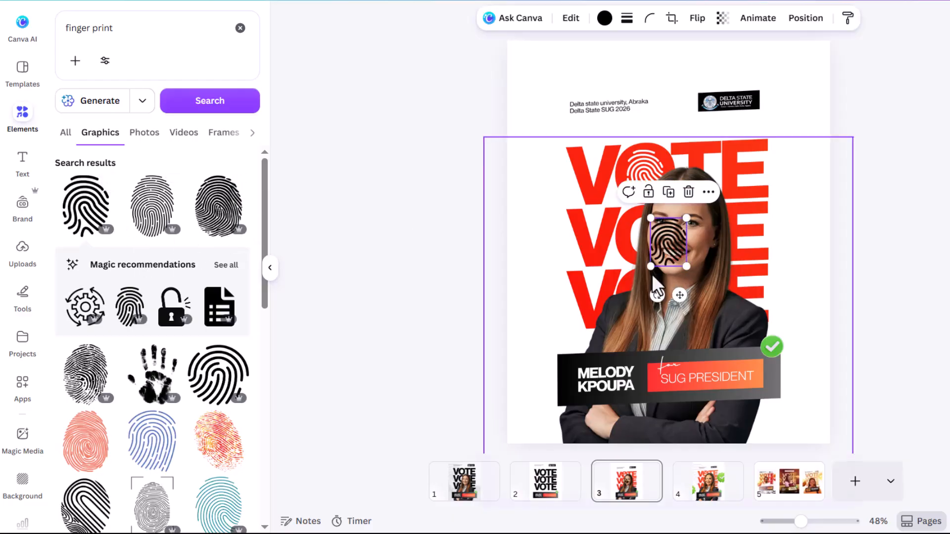
left_click_drag(705, 292, 896, 357)
left_click_drag(714, 252, 577, 252)
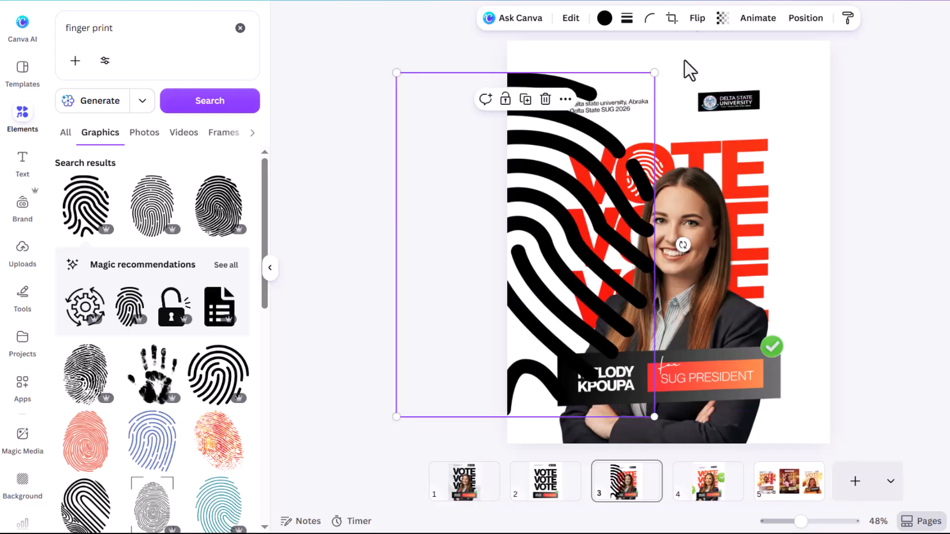
Set the large fingerprint's transparency to 9 and shrink it slightly, keeping it partly off the page's left edge.
left_click(722, 19)
left_click_drag(747, 70, 665, 70)
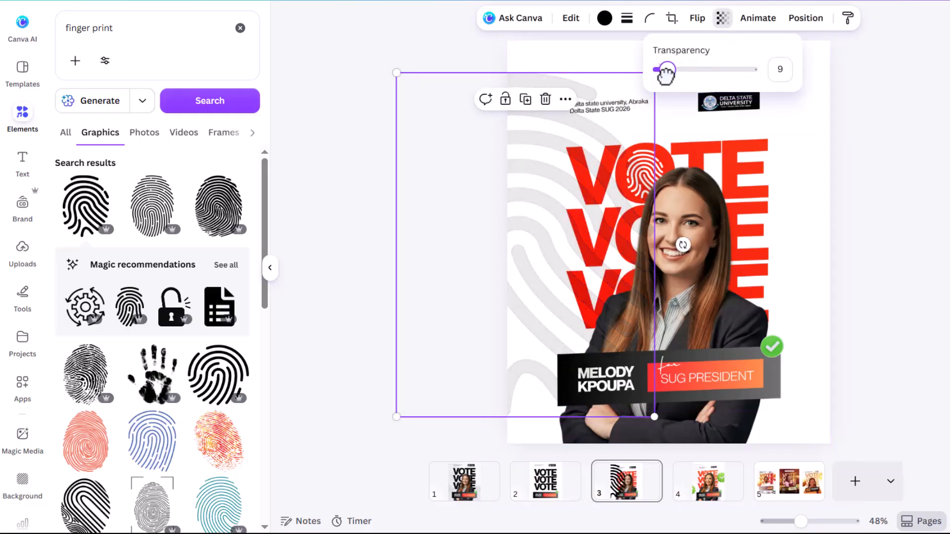
left_click_drag(547, 180, 556, 170)
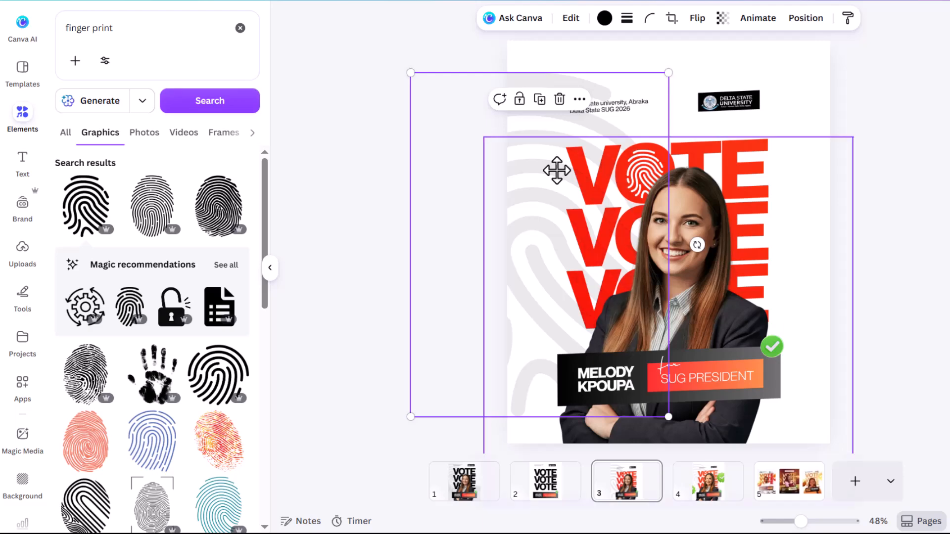
left_click_drag(668, 72, 649, 90)
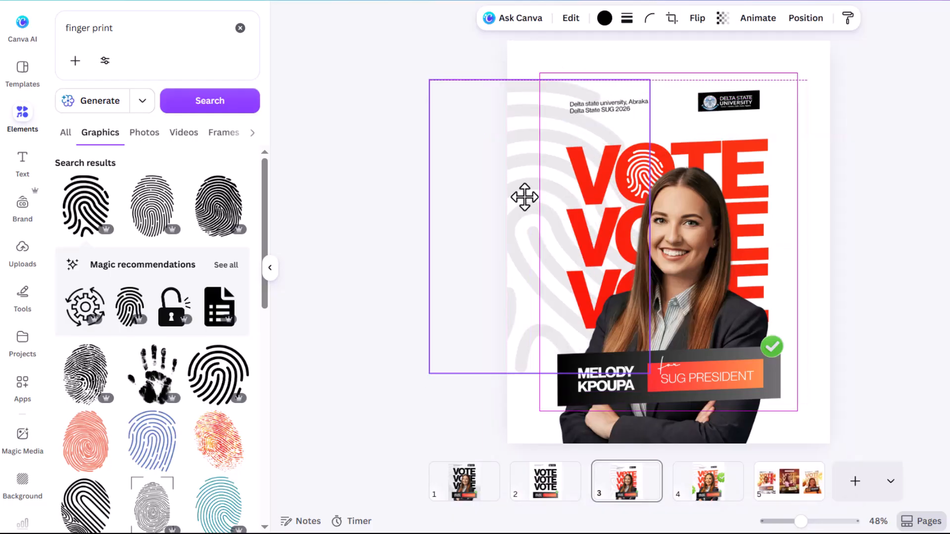
left_click(946, 201)
Search the graphics for "check 3d", add the green scalloped check badge and place it overhanging the page's right edge beside the woman's face.
left_click(125, 30)
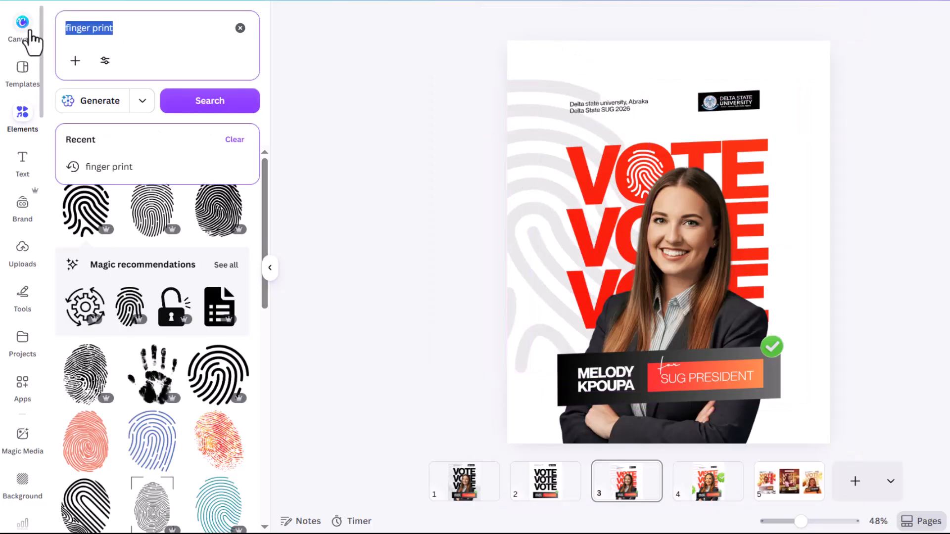
type("check")
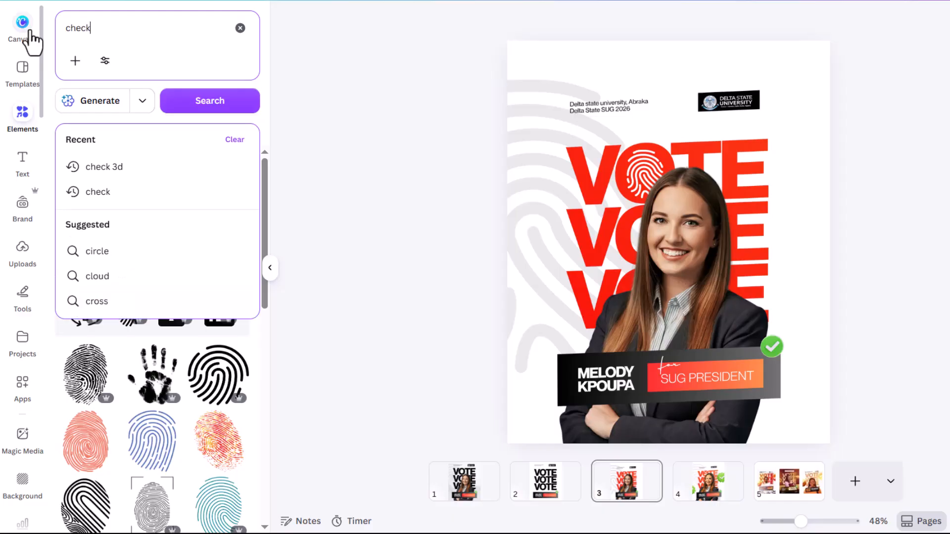
type(" 3d")
key("Return")
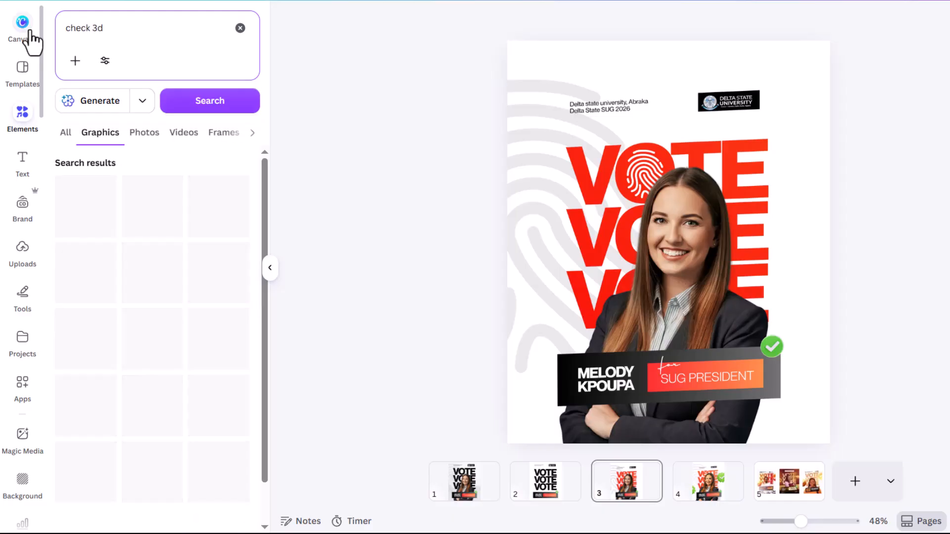
left_click(79, 227)
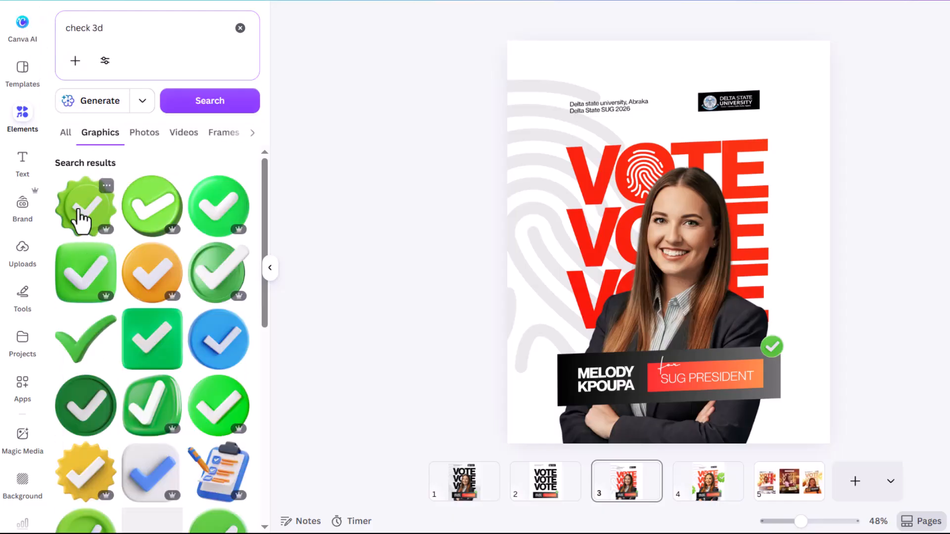
left_click_drag(701, 260, 831, 235)
left_click_drag(849, 266, 865, 283)
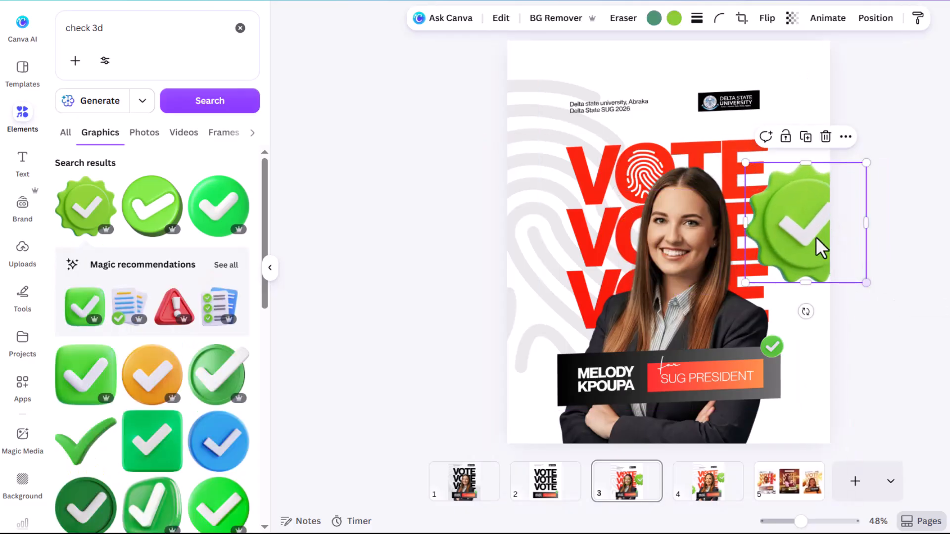
Duplicate the check badge as a smaller copy overhanging the page's left edge, and nudge the original further off the right edge.
left_click_drag(805, 223, 508, 325)
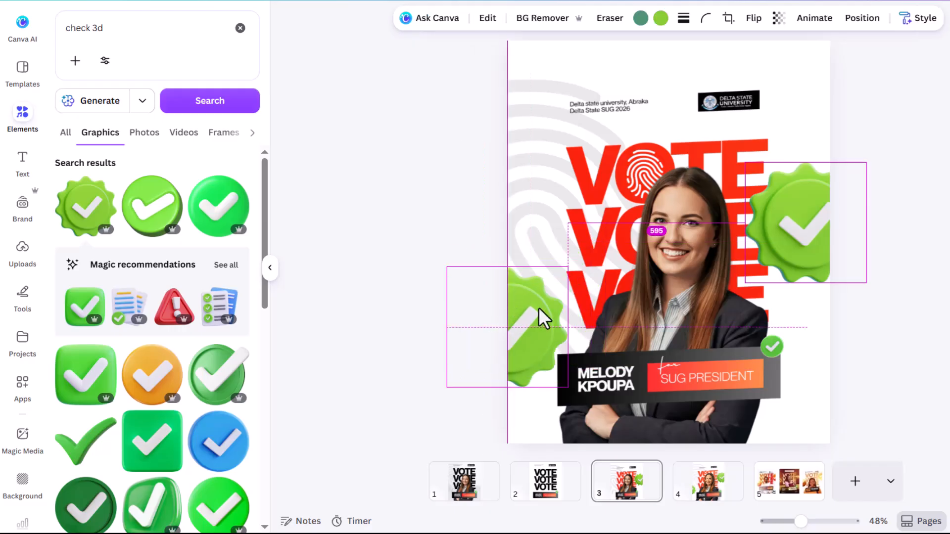
left_click_drag(567, 267, 540, 293)
left_click_drag(510, 338, 507, 327)
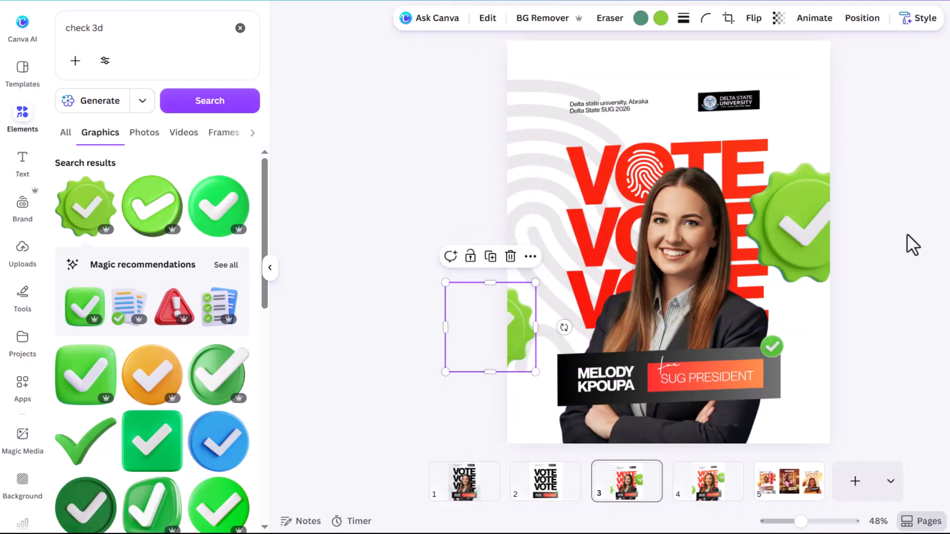
left_click(823, 241)
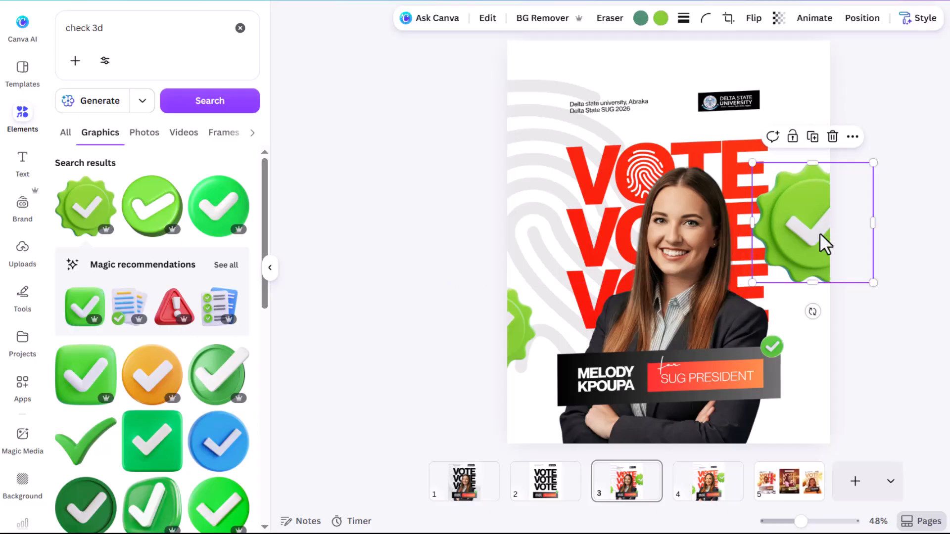
Search the graphics for "light" and add the white diagonal light beam to the page.
left_click(122, 29)
type("light")
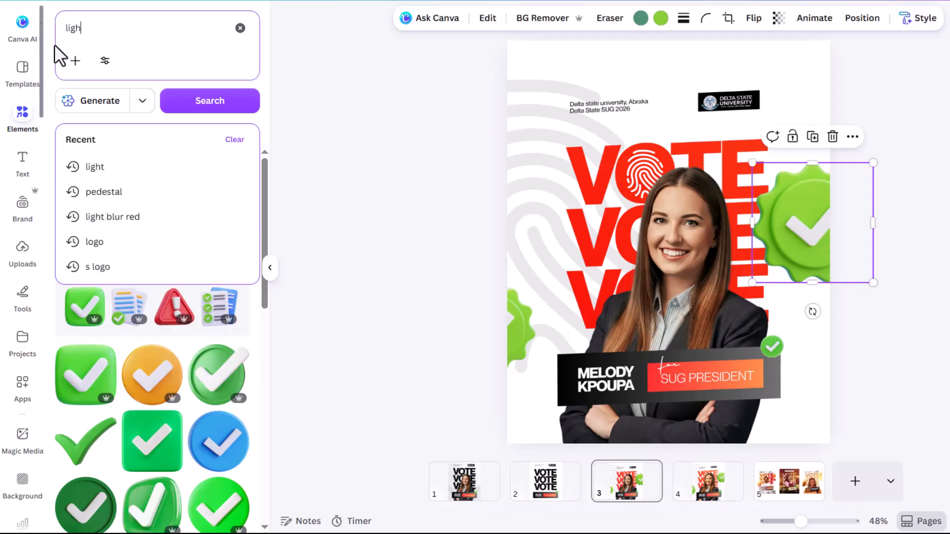
key("Return")
left_click(207, 275)
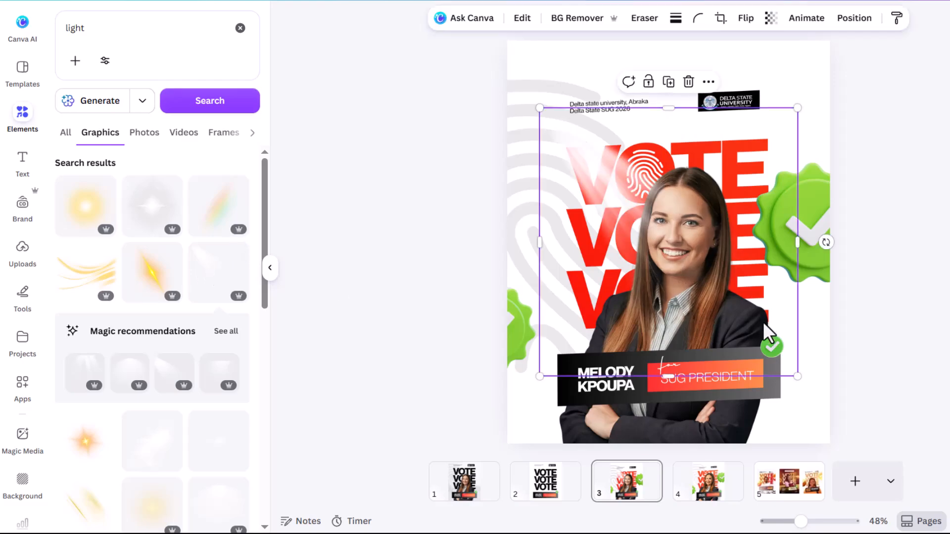
Flip the light beam horizontally, enlarge it beyond the page edges and position it shining from the poster's upper-right corner.
mouse_move(660, 215)
left_mouse_down()
mouse_move(755, 252)
mouse_move(717, 244)
left_mouse_up()
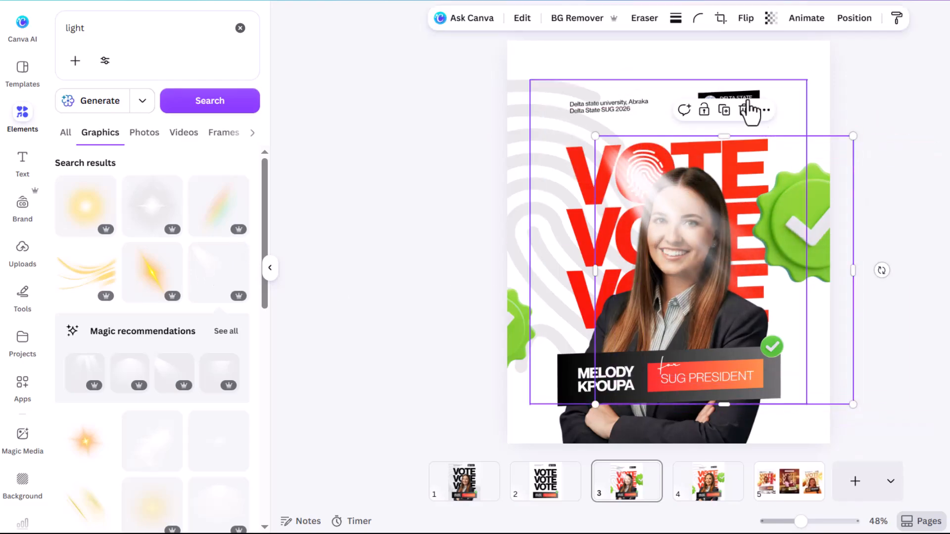
left_click(746, 19)
left_click(749, 51)
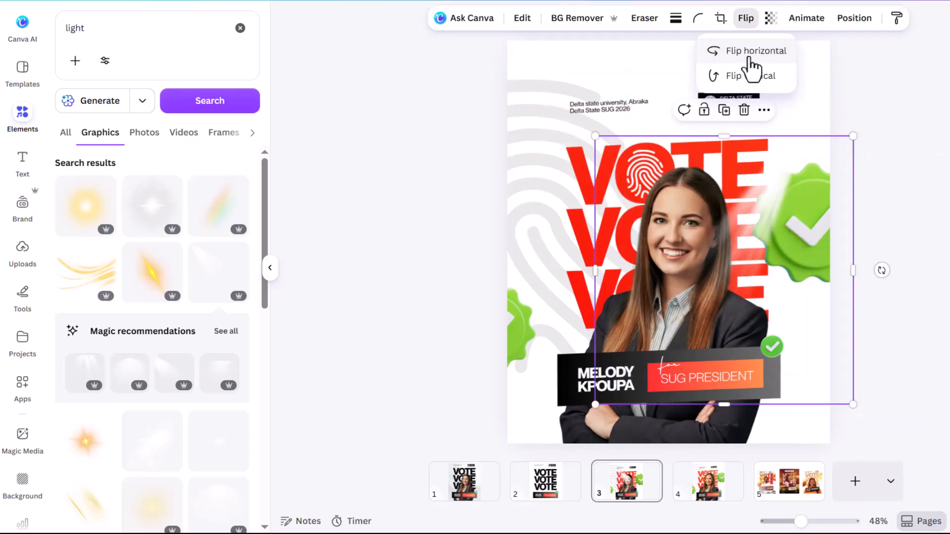
mouse_move(795, 250)
left_mouse_down()
mouse_move(767, 144)
mouse_move(774, 132)
mouse_move(780, 142)
left_mouse_up()
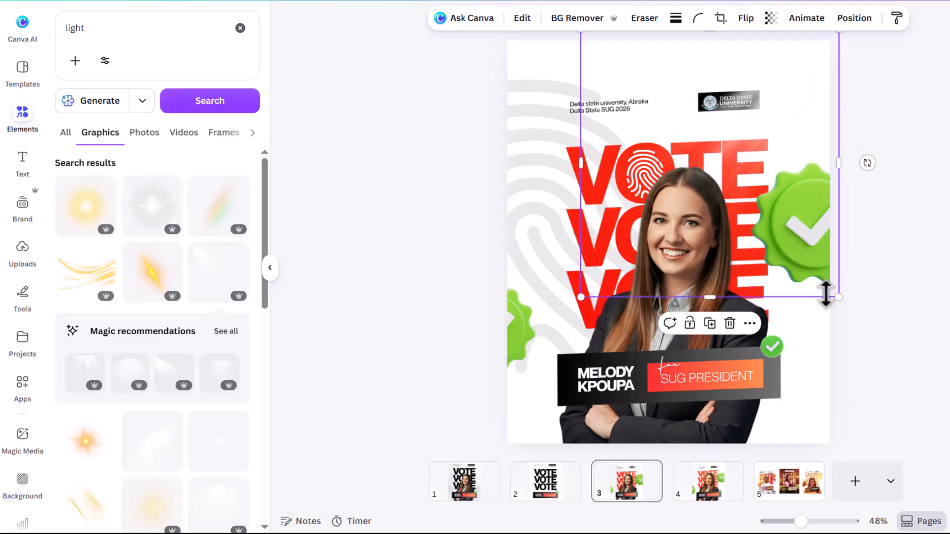
left_click_drag(838, 297, 949, 403)
left_click_drag(936, 65, 896, 146)
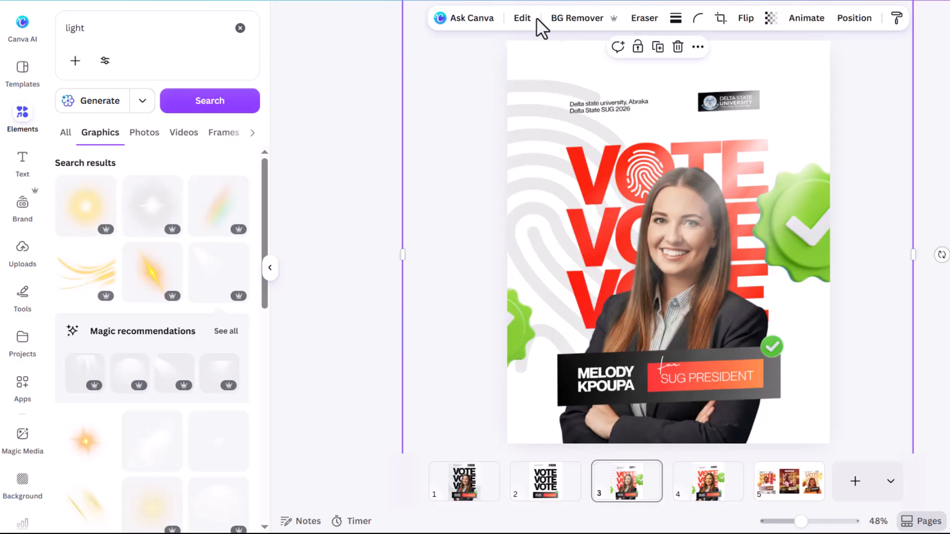
Blur the whole light beam at intensity 90 and set its transparency to 30.
left_click(517, 19)
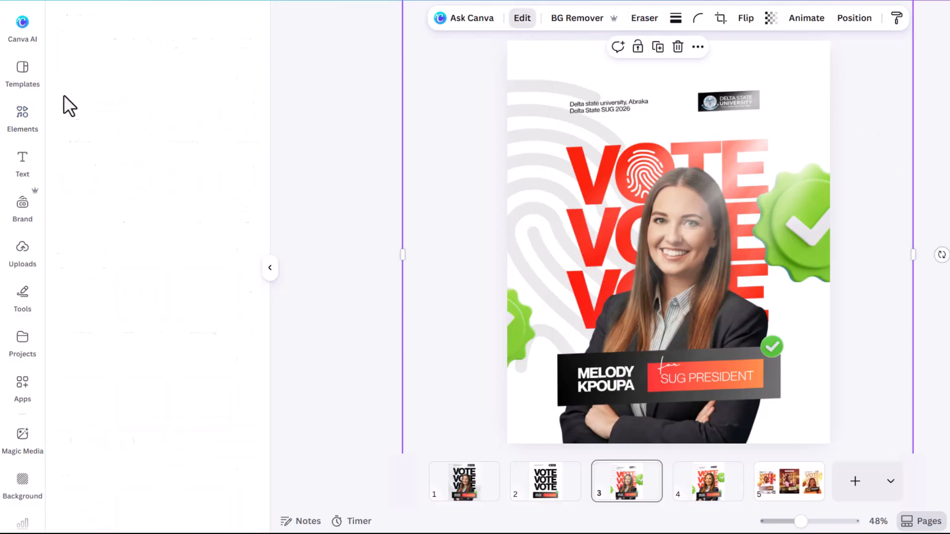
left_click(242, 118)
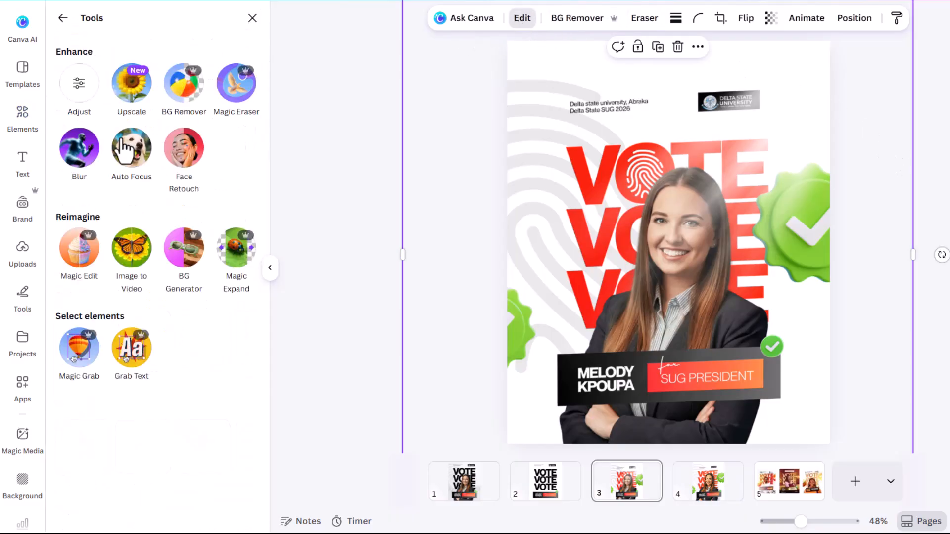
left_click(77, 146)
left_click_drag(99, 114, 212, 119)
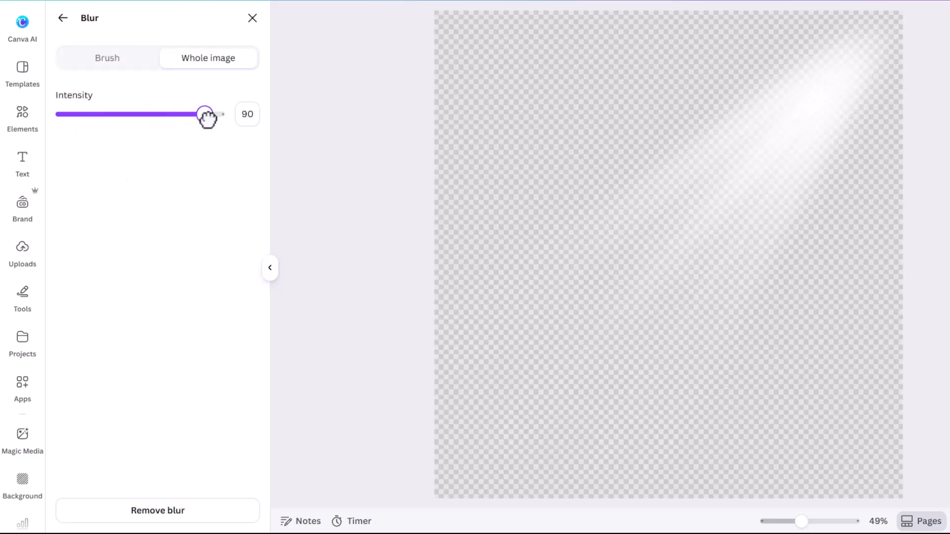
left_click(63, 18)
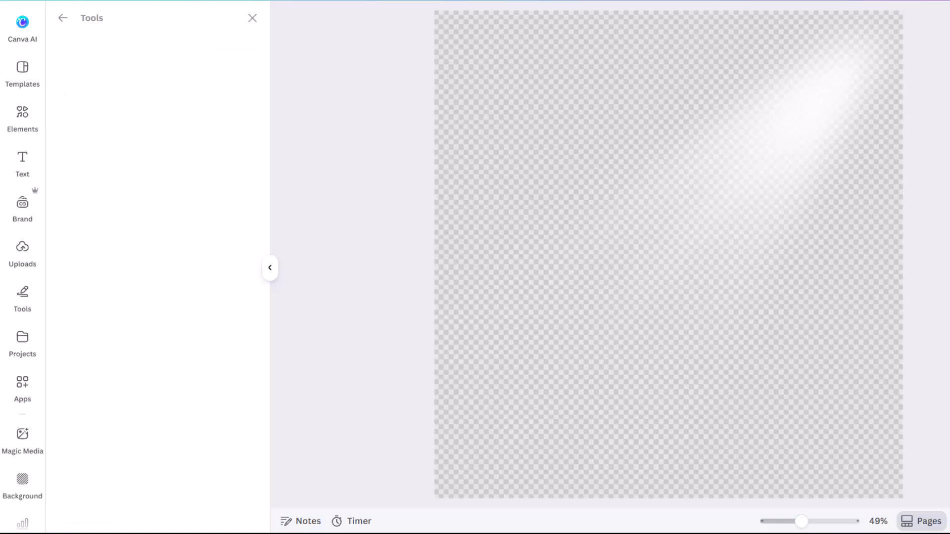
left_click(770, 20)
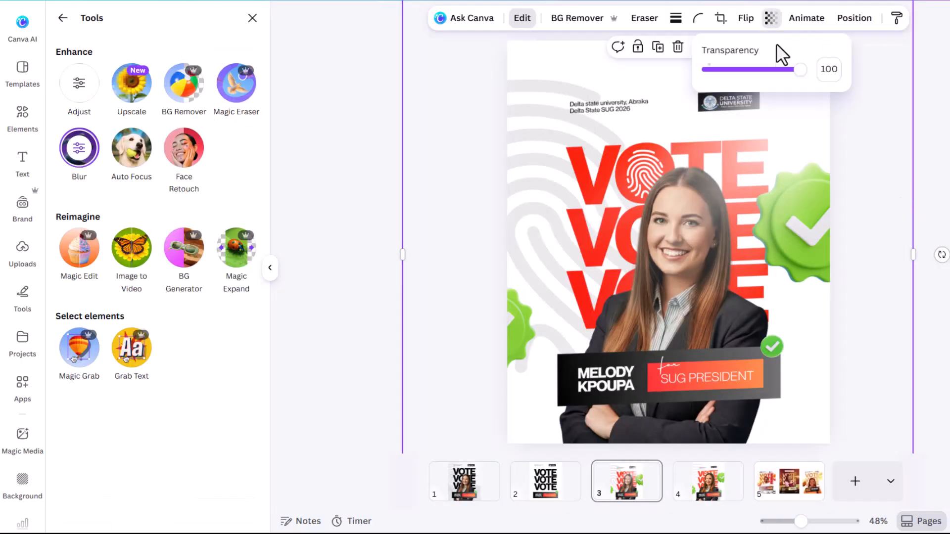
left_click_drag(791, 70, 735, 70)
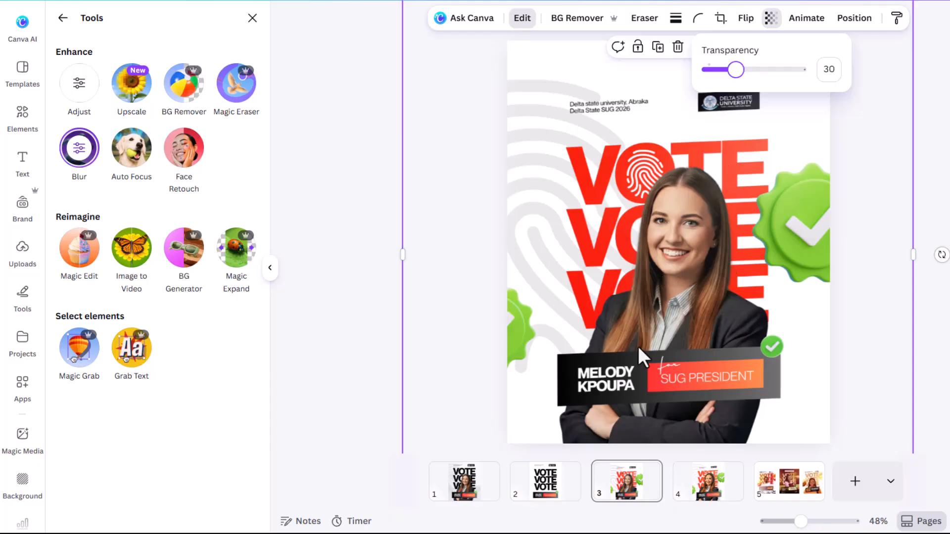
Select the woman's photo in the layers and set its shadows to -11.
left_click(853, 22)
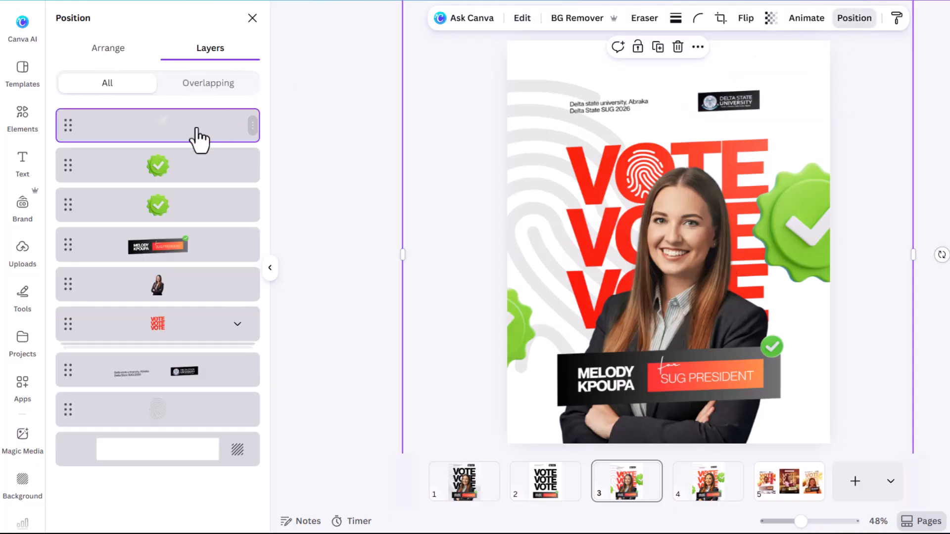
left_click(185, 298)
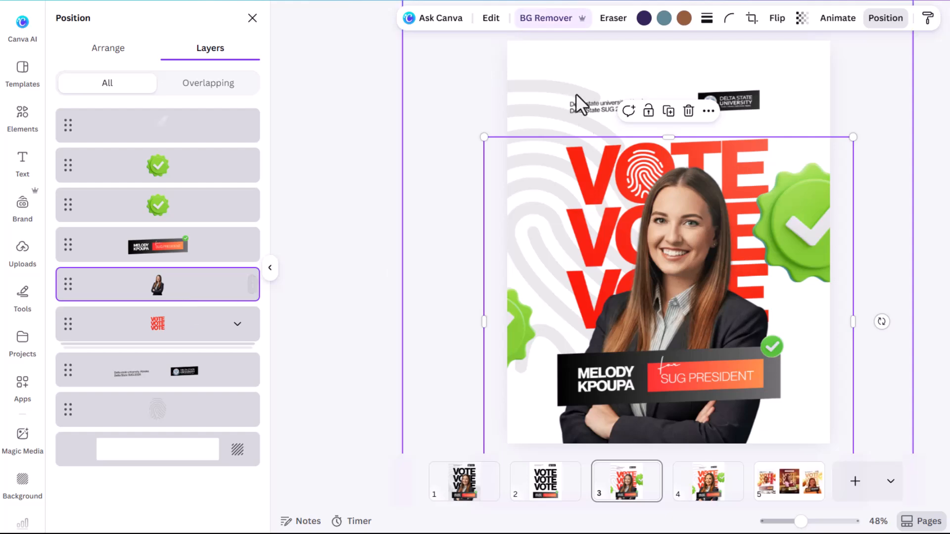
left_click(489, 24)
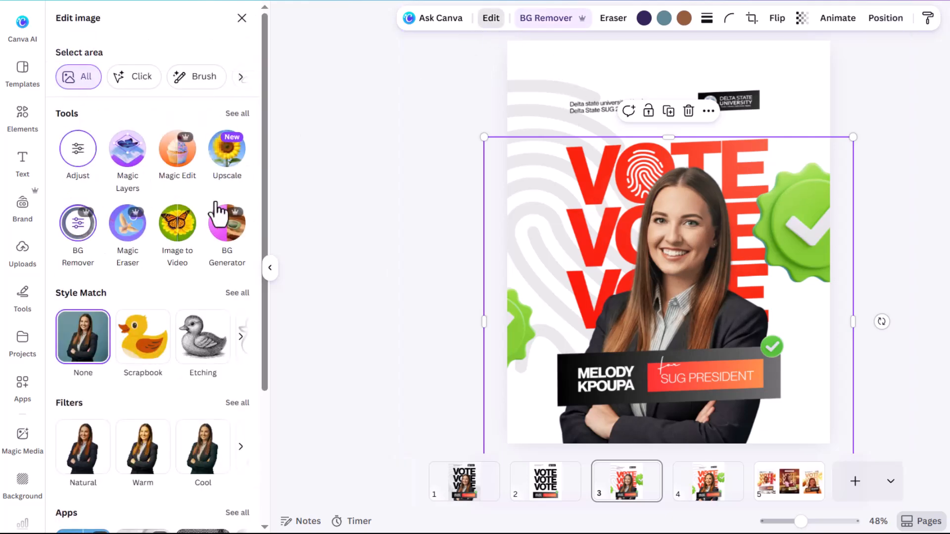
scroll(149, 189, "down", 1)
left_click(82, 105)
scroll(130, 232, "down", 3)
mouse_move(130, 246)
left_mouse_down()
mouse_move(148, 251)
mouse_move(131, 248)
left_mouse_up()
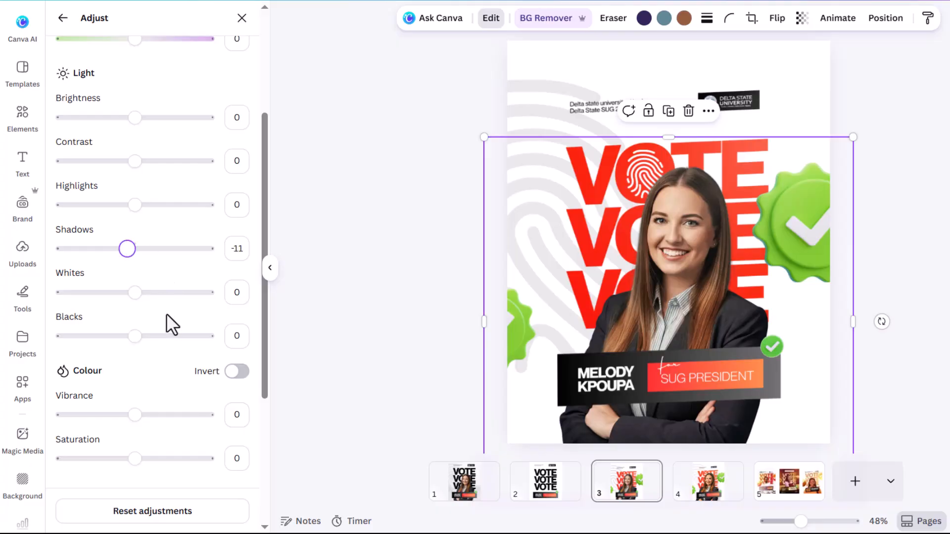
Set the woman's photo to vibrance 45 and sharpness 33.
scroll(164, 326, "down", 1)
left_click_drag(142, 375, 177, 374)
scroll(176, 341, "down", 1)
scroll(177, 336, "down", 1)
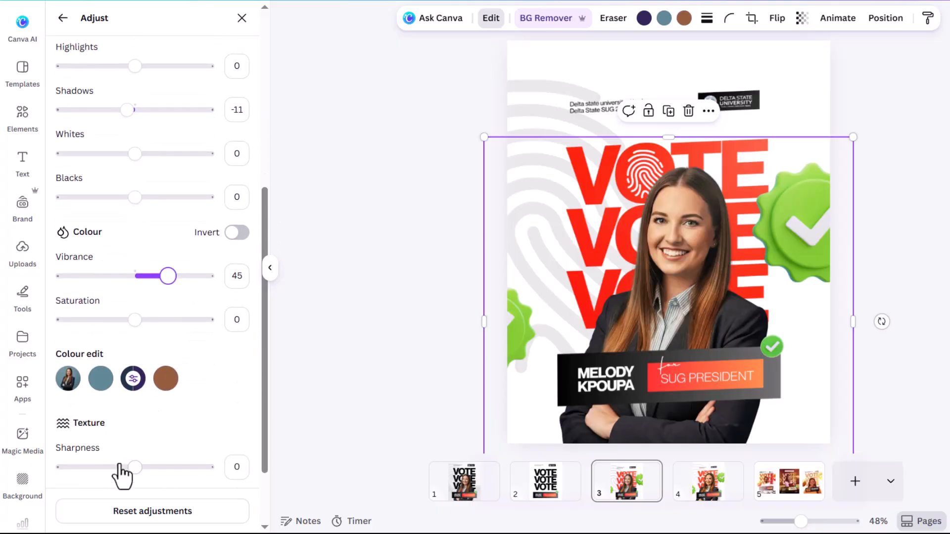
left_click_drag(135, 467, 161, 467)
scroll(162, 424, "down", 2)
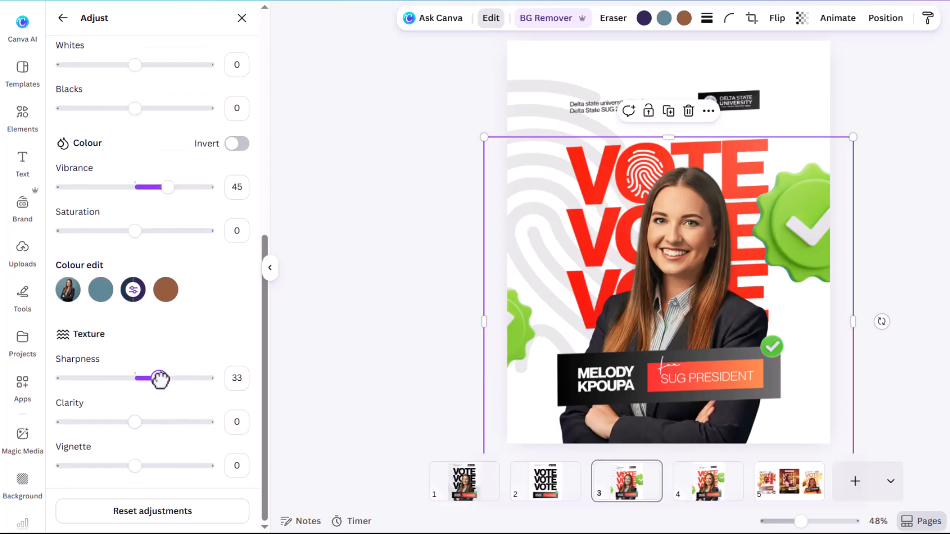
left_click(867, 99)
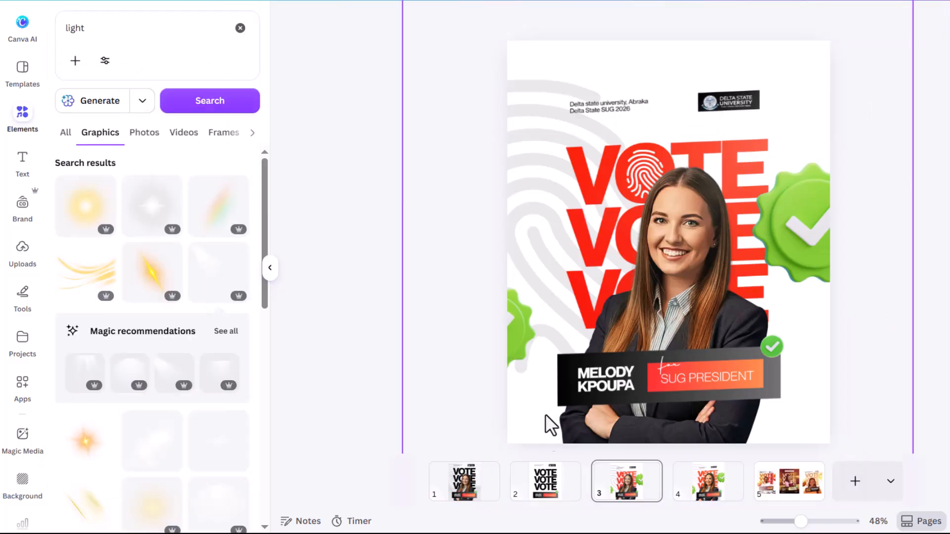
Compare the red poster on page 3 with page 1, and shift its light beam slightly right and up.
left_click(464, 490)
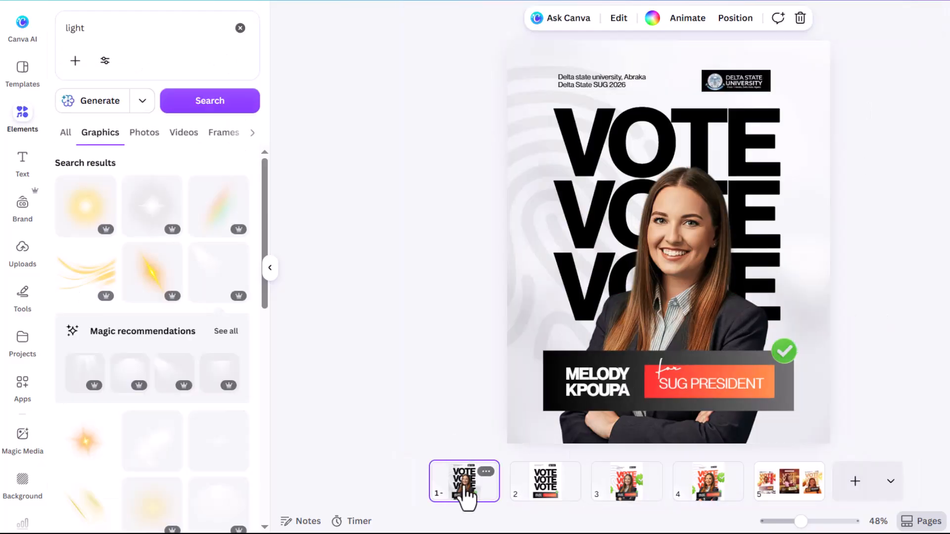
left_click(638, 489)
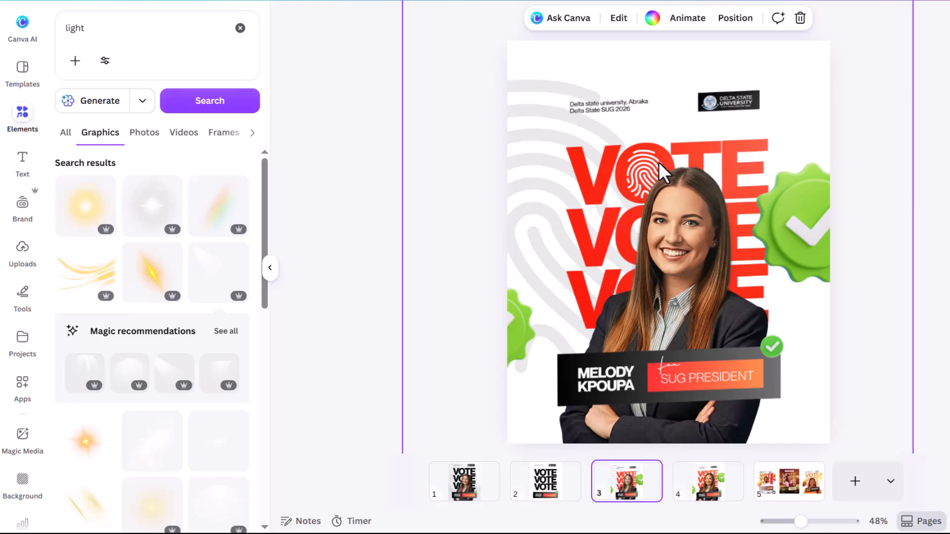
left_click_drag(804, 93, 752, 145)
left_click(946, 95)
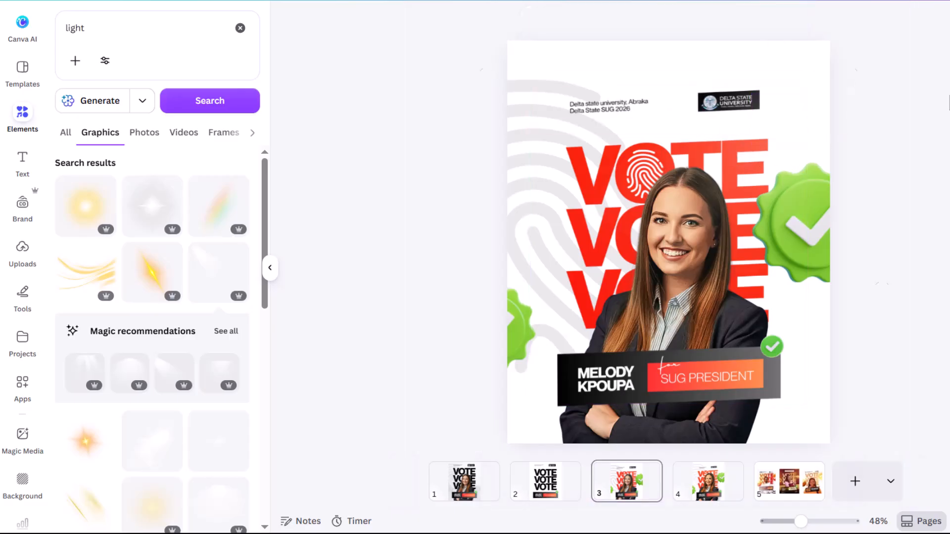
left_click(810, 93)
left_click_drag(806, 93, 810, 74)
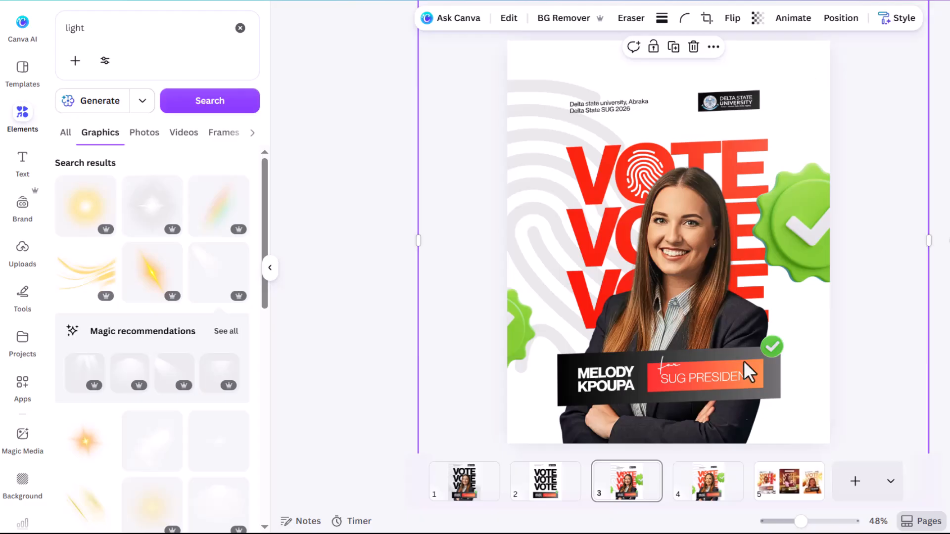
Compare the poster with page 4, shift the page 3 light beam slightly left and down, and set its transparency to 46.
left_click(710, 492)
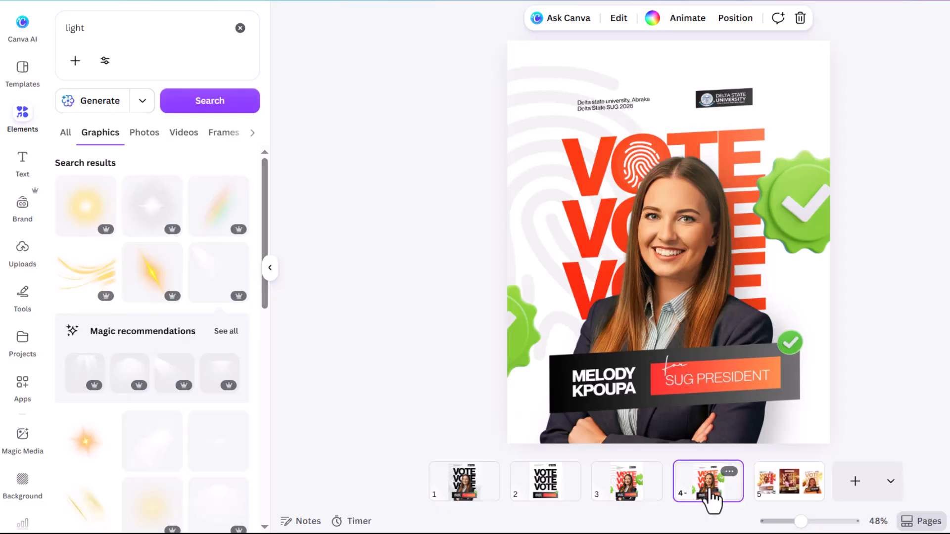
left_click(626, 492)
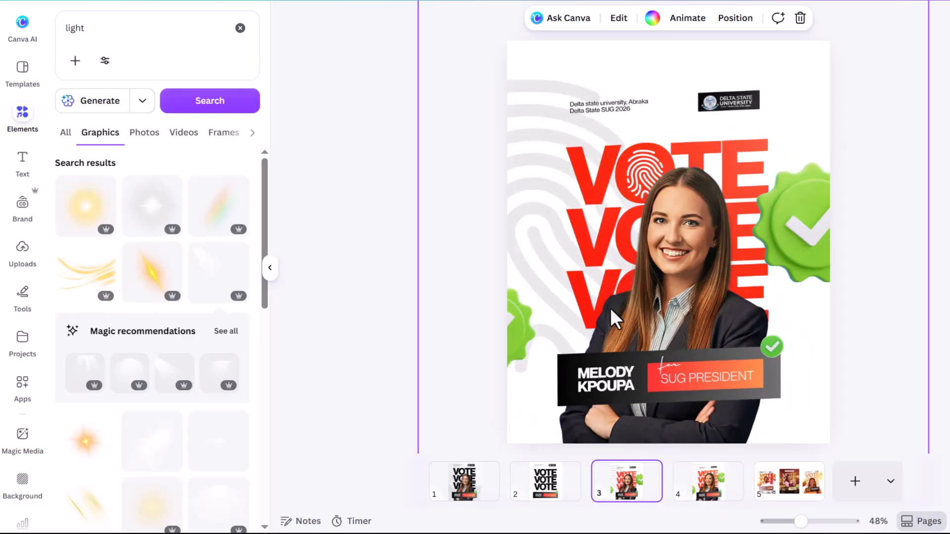
left_click(789, 84)
left_click_drag(803, 108, 789, 99)
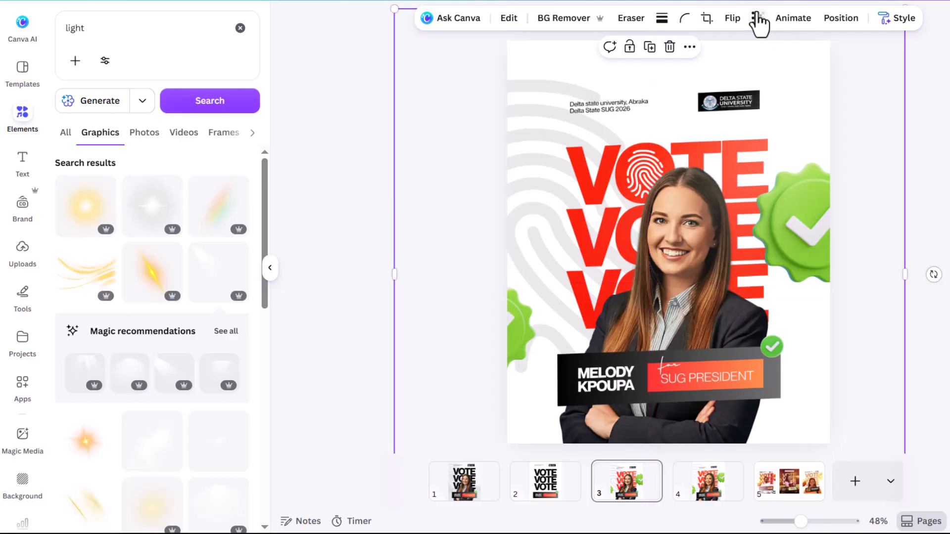
left_click(757, 18)
left_click_drag(722, 68, 737, 70)
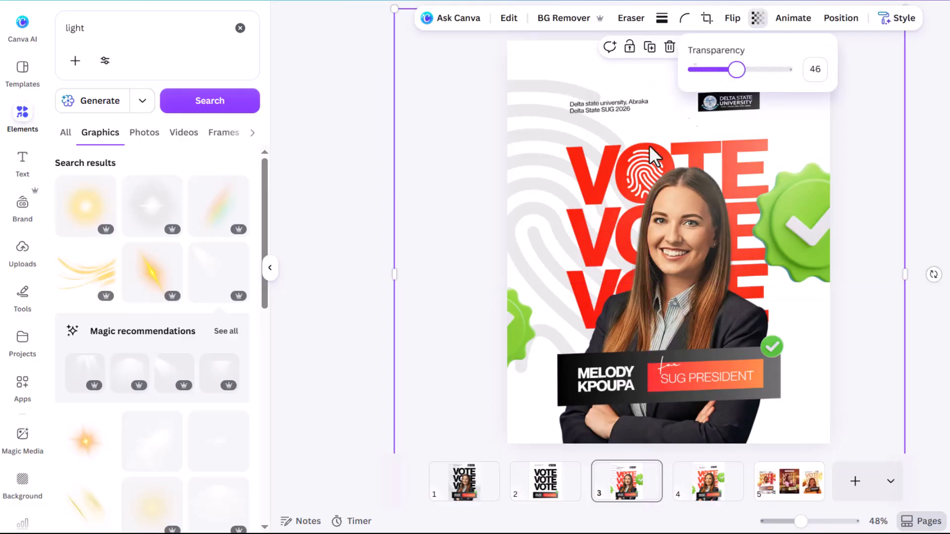
Select the grouped VOTE lettering in the layers and enlarge it slightly, keeping it centred behind the woman.
left_click(588, 227)
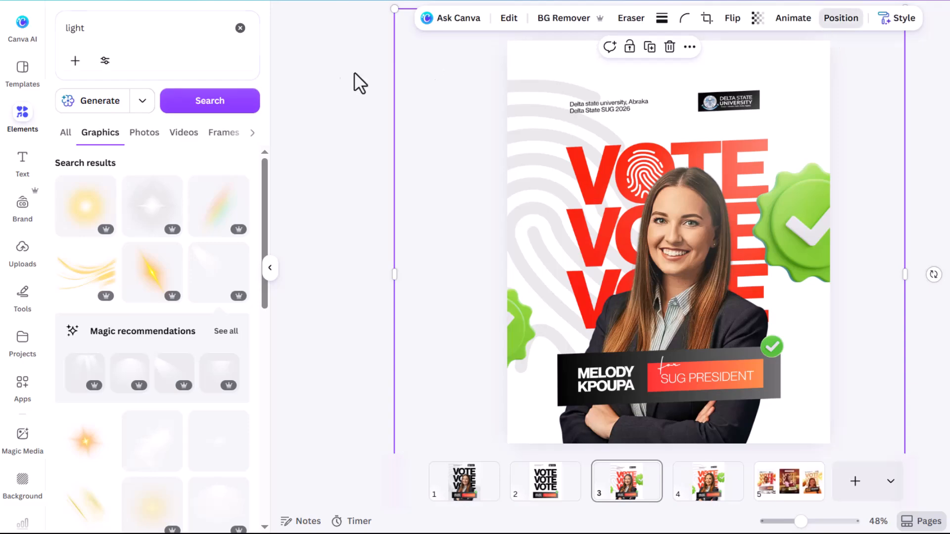
left_click(201, 326)
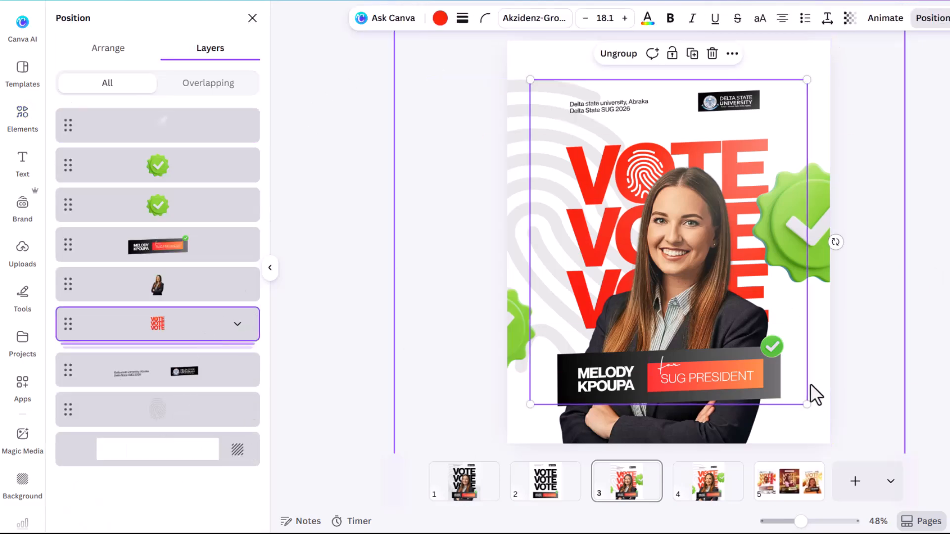
left_click_drag(806, 404, 829, 411)
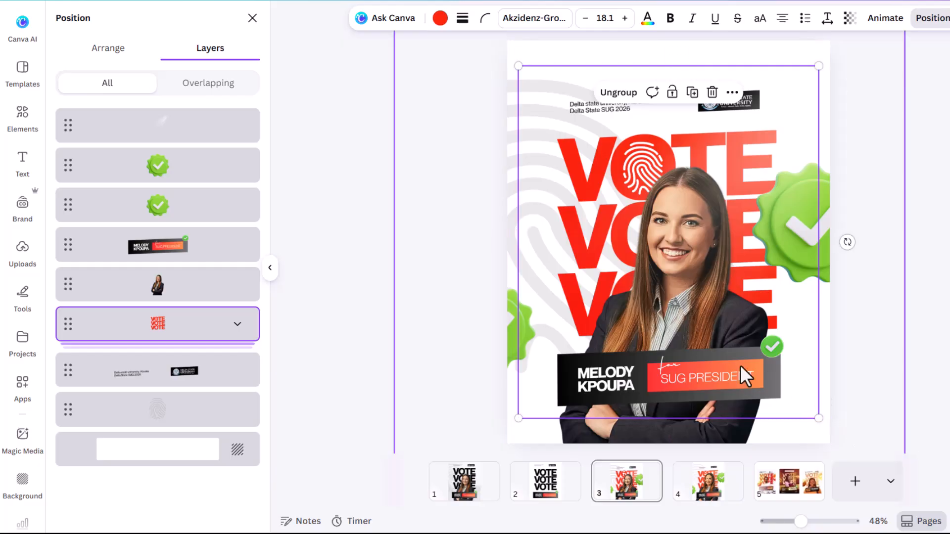
Select the woman's photo in the layers, enlarge it slightly and nudge it back to the centre behind the name banner.
left_click(142, 281)
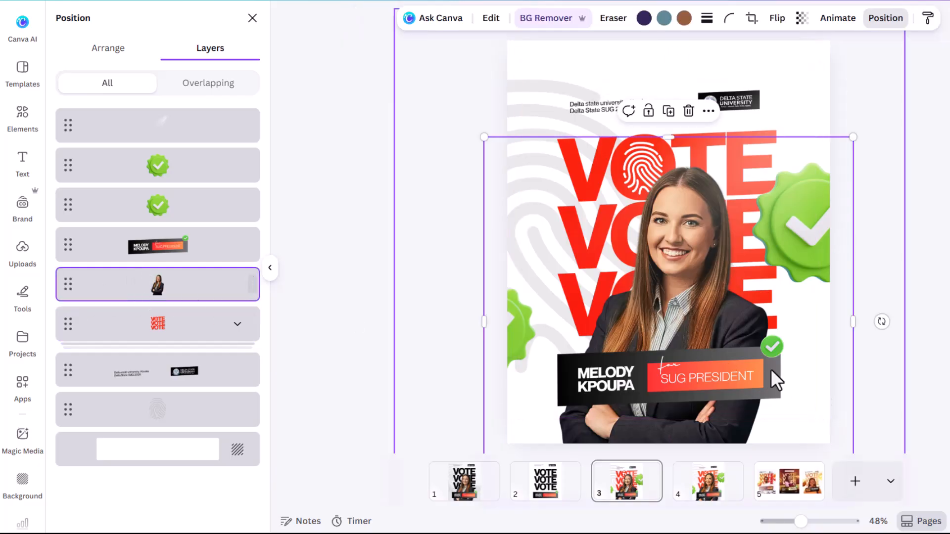
left_click_drag(853, 137, 876, 121)
left_click_drag(856, 172, 844, 177)
left_click(883, 71)
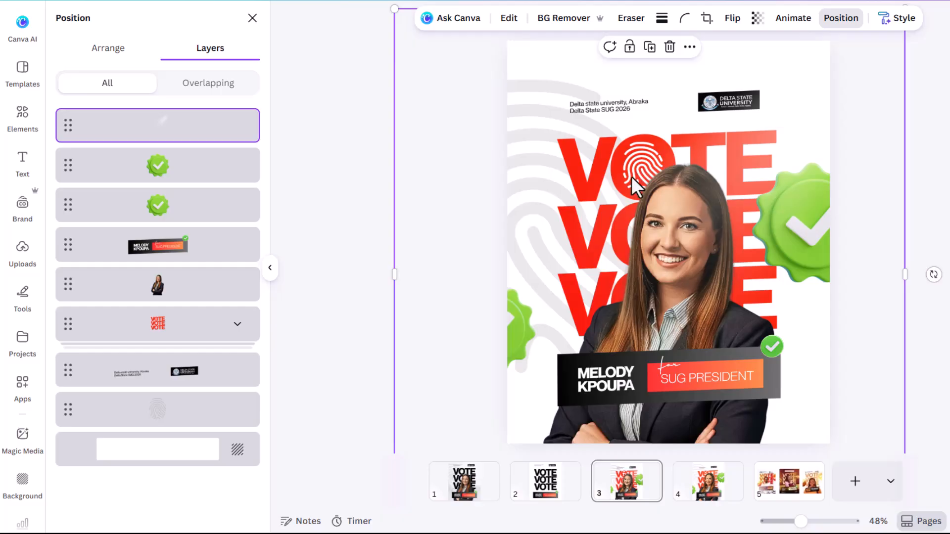
Compare the page 3 poster with the three sample VOTE posters on page 5.
left_click(781, 498)
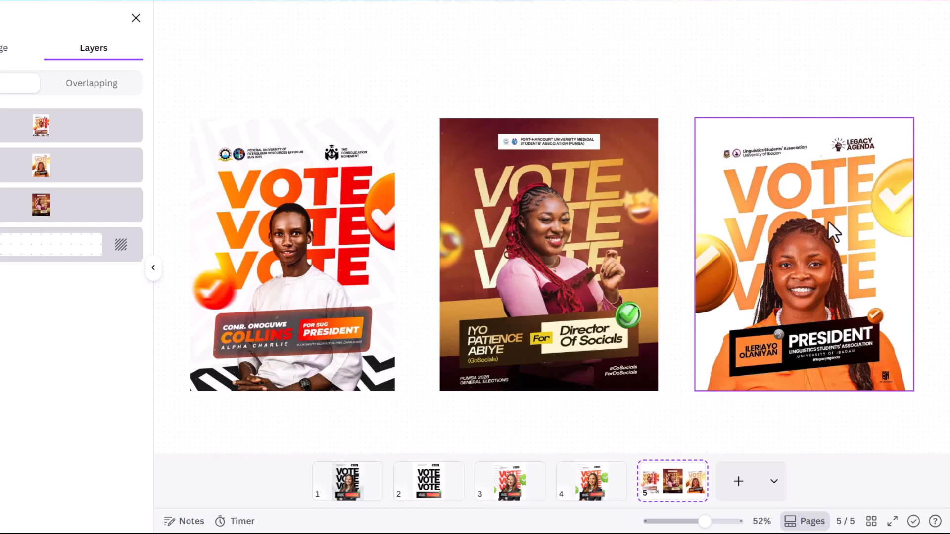
left_click(503, 501)
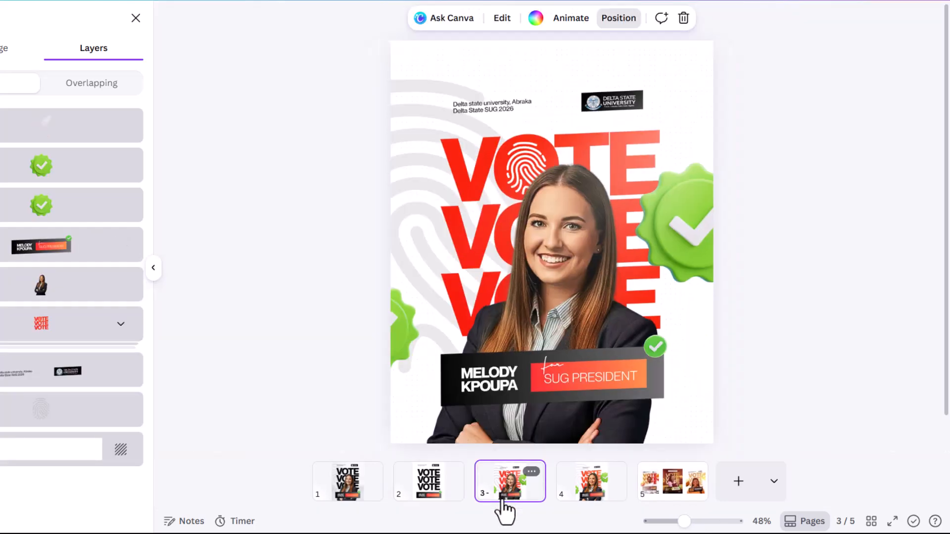